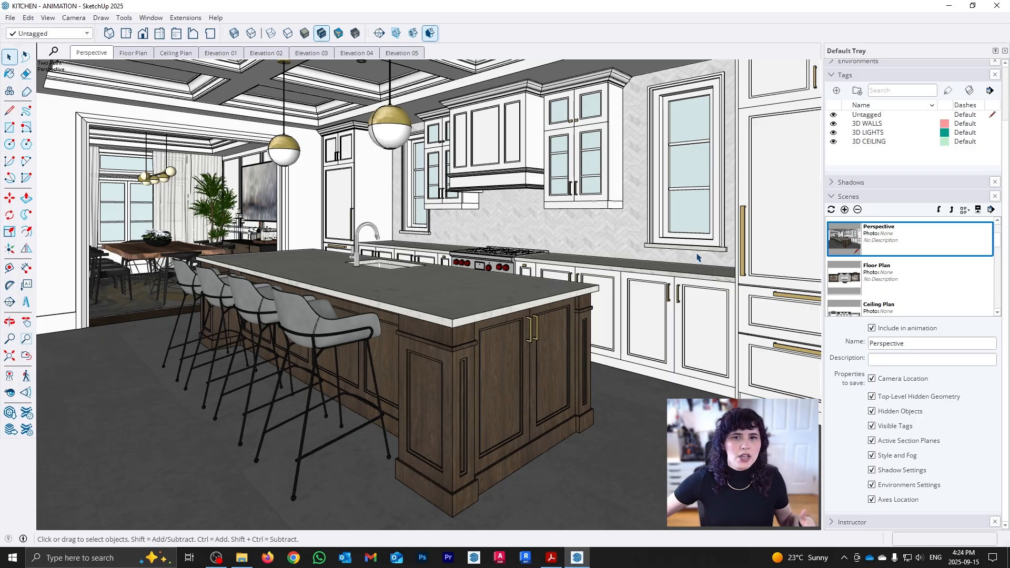
Examine the kitchen island, cabinetry and adjoining dining and living rooms from different viewpoints.
middle_click_drag(660, 373, 359, 331)
scroll(640, 379, "down", 2)
scroll(490, 336, "up", 2)
scroll(360, 332, "up", 1)
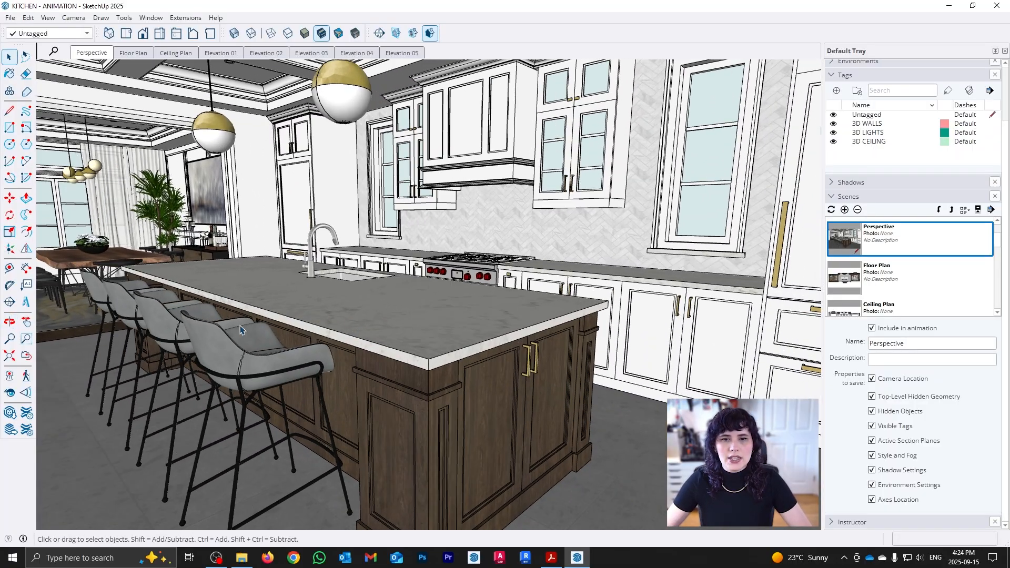
middle_click_drag(223, 382, 771, 369)
scroll(538, 337, "down", 2)
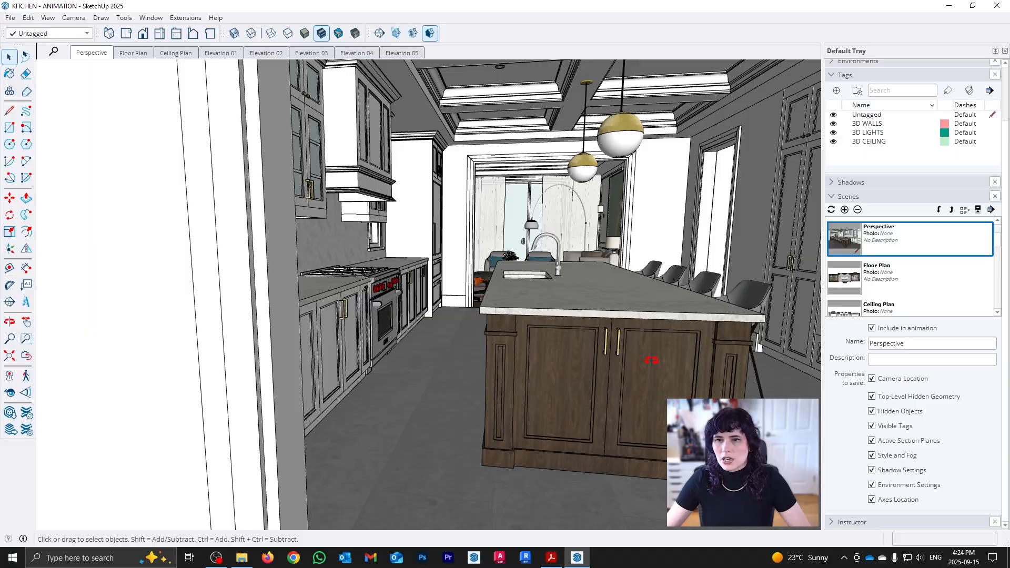
middle_click_drag(652, 358, 534, 375)
middle_click_drag(534, 375, 540, 384, "shift")
middle_click_drag(573, 273, 138, 415)
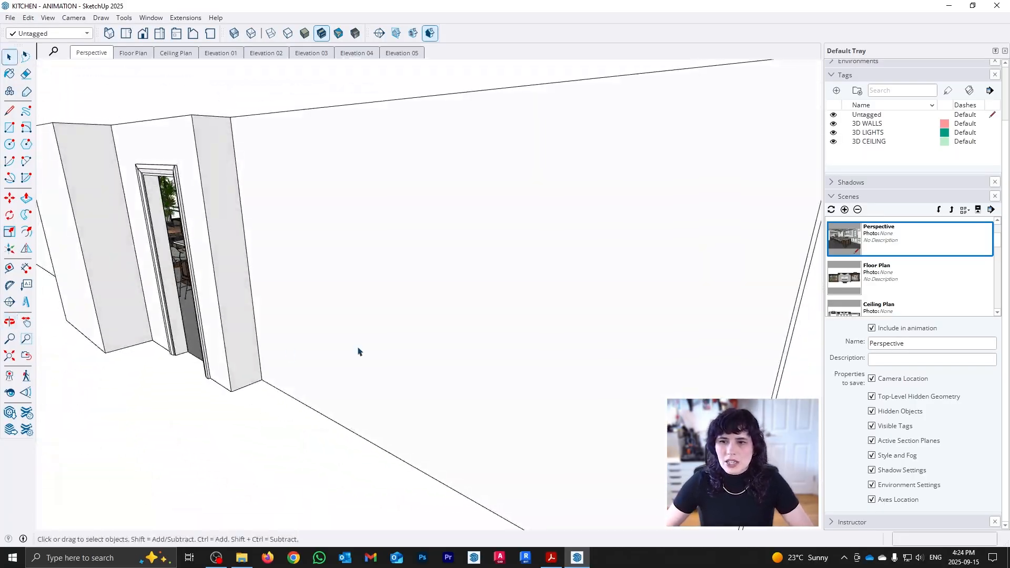
middle_click_drag(452, 343, 411, 343)
scroll(525, 322, "up", 5)
scroll(519, 327, "down", 4)
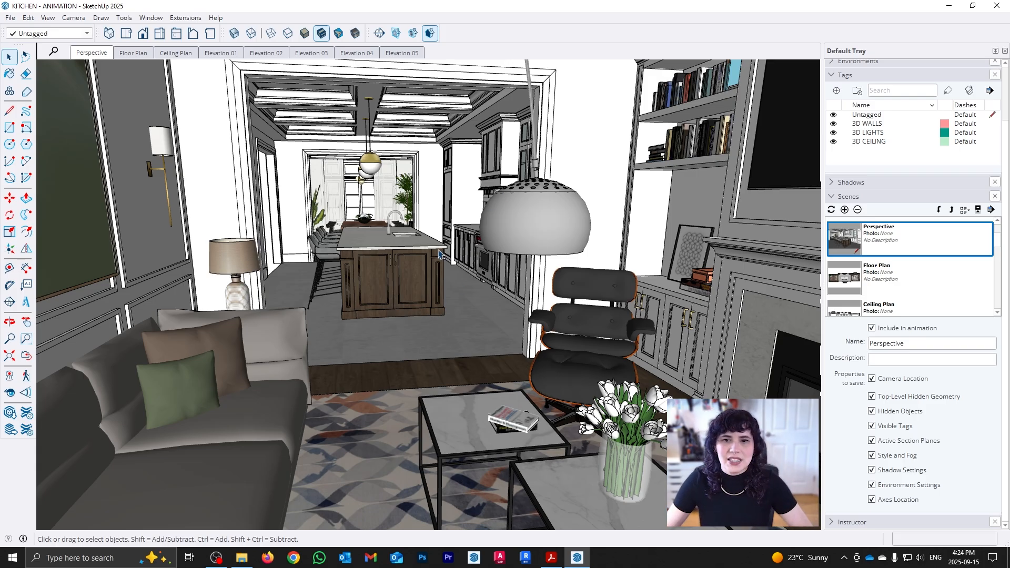
middle_click_drag(179, 303, 410, 338)
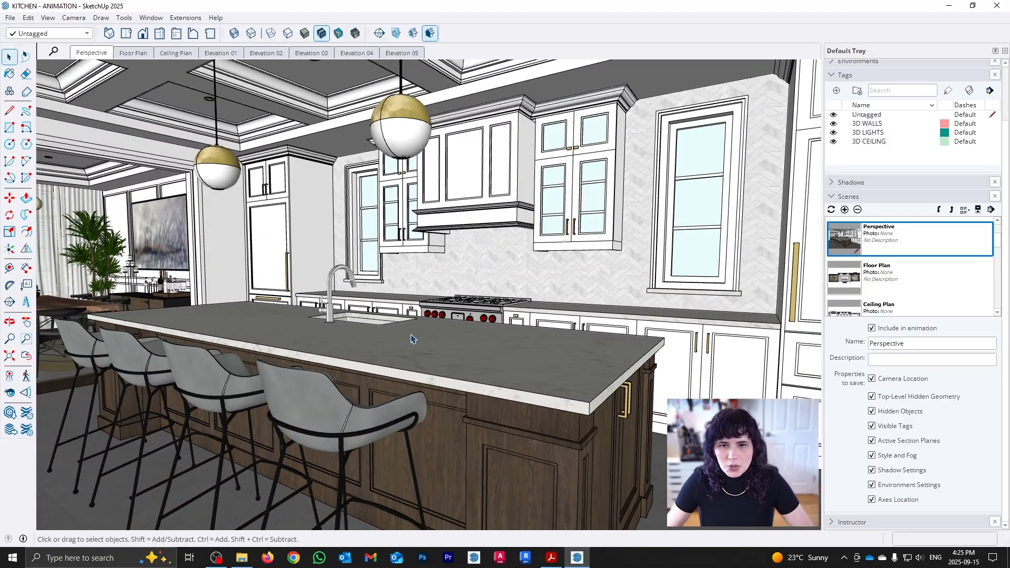
Frame the kitchen island and range wall, and set the camera's field of view to 50 degrees.
key("z")
scroll(411, 295, "down", 3)
middle_click_drag(449, 298, 503, 326)
scroll(473, 323, "up", 4)
key("z")
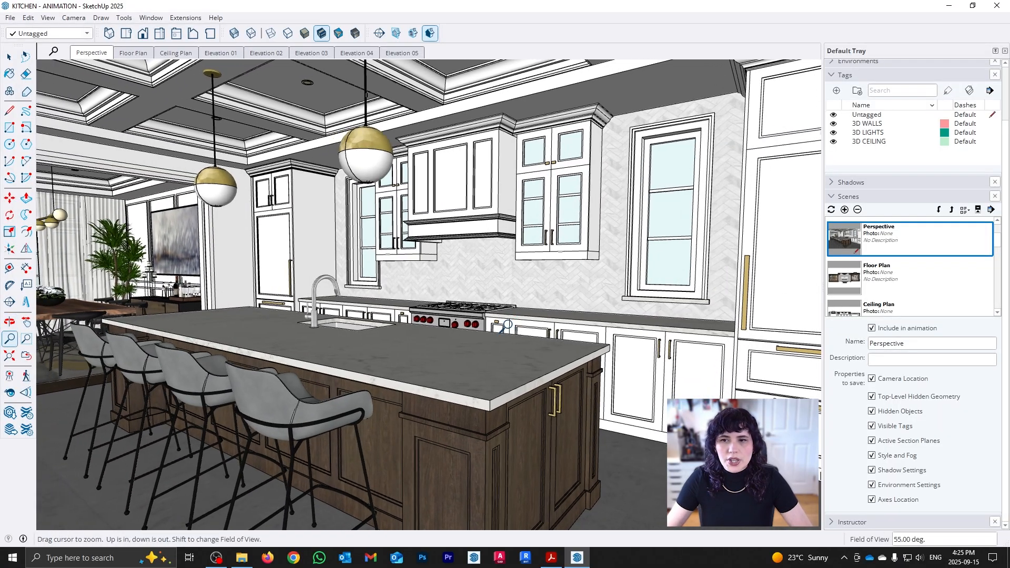
left_click(74, 17)
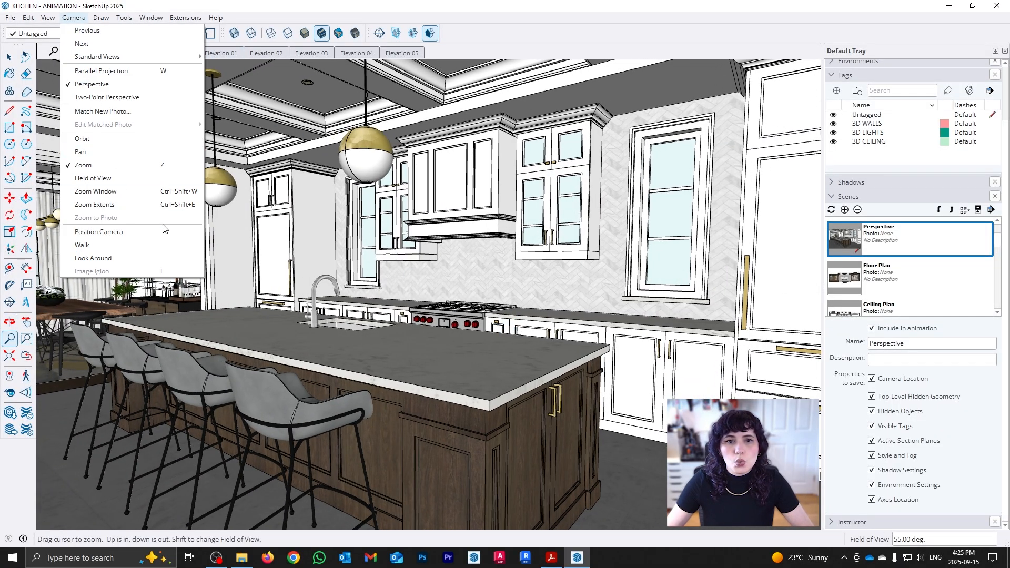
left_click(105, 177)
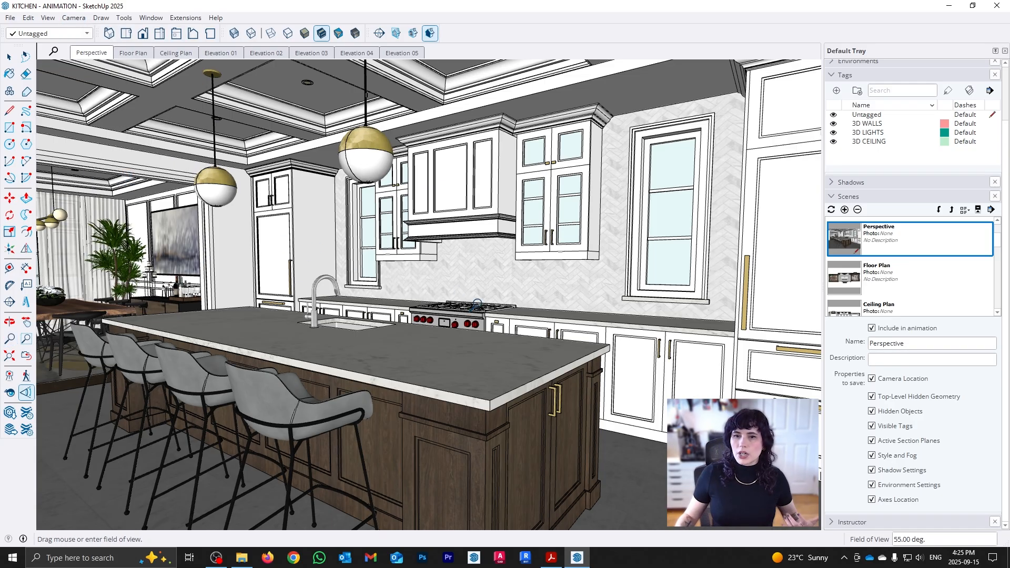
type("50")
key("Return")
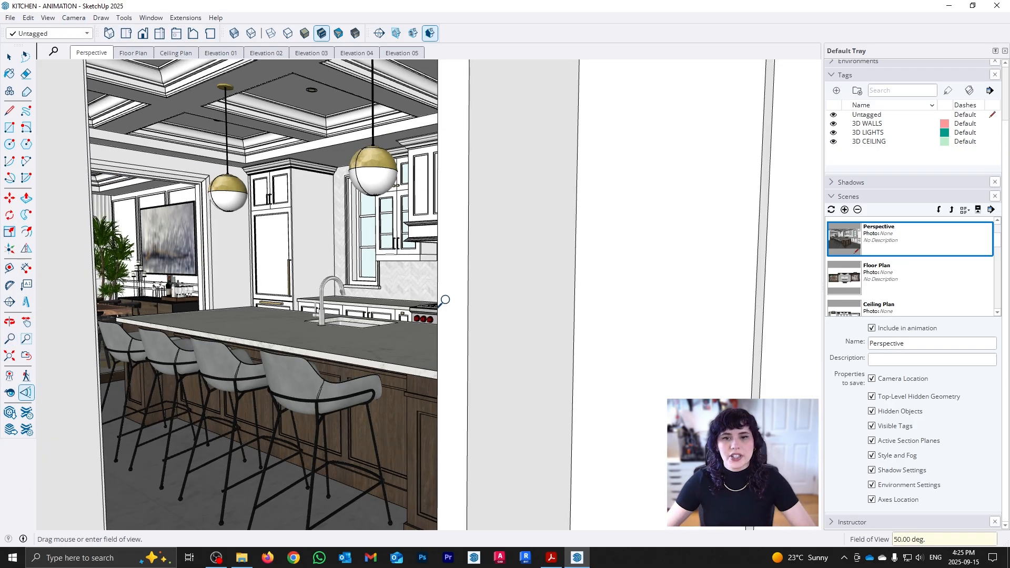
Reframe the island with the range wall and dining room beyond, setting the camera's eye height to 5'.
key("space")
key("z")
left_click_drag(472, 383, 462, 350)
left_click_drag(544, 392, 486, 370)
middle_click_drag(585, 370, 525, 367)
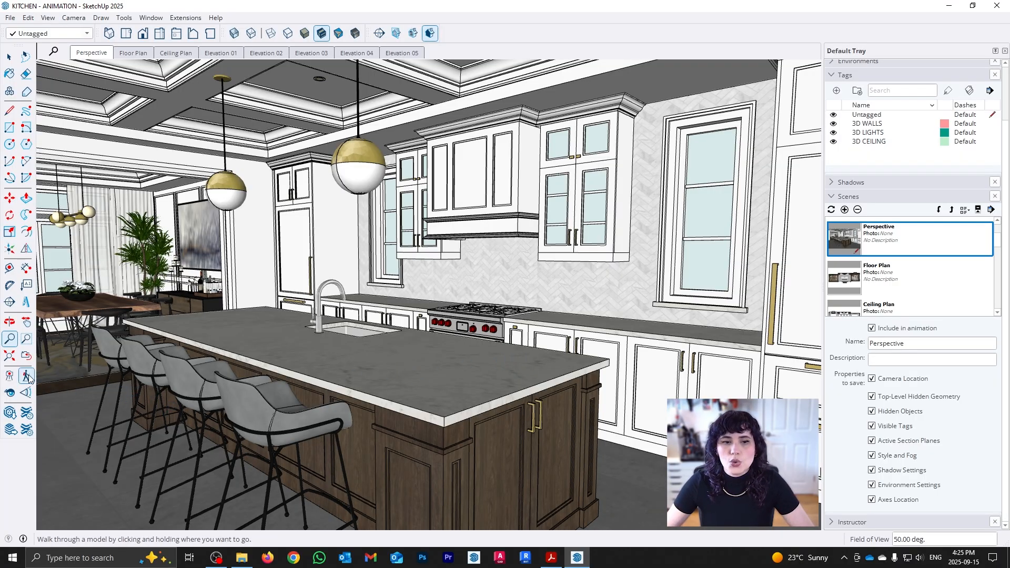
left_click(10, 393)
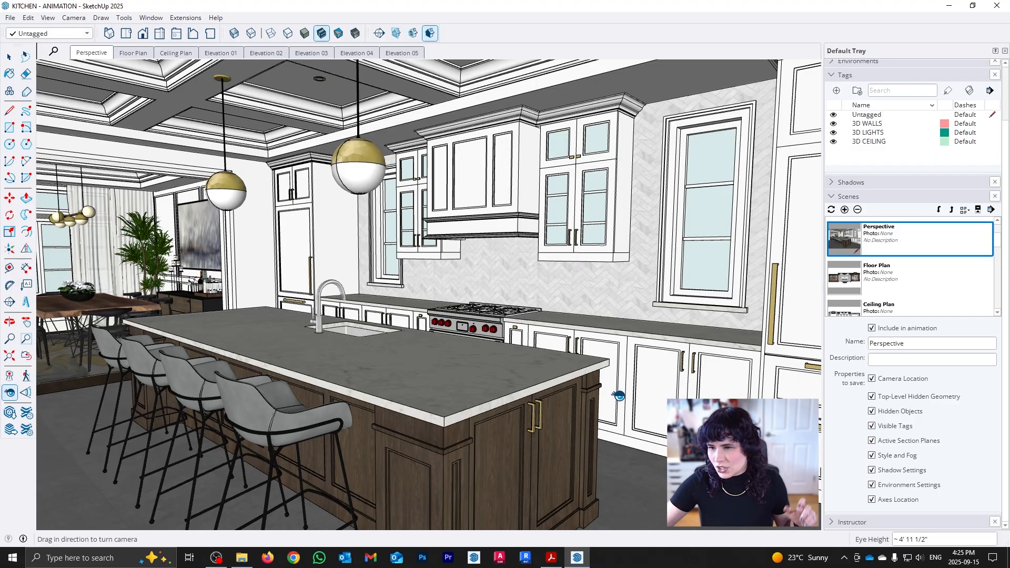
type("5")
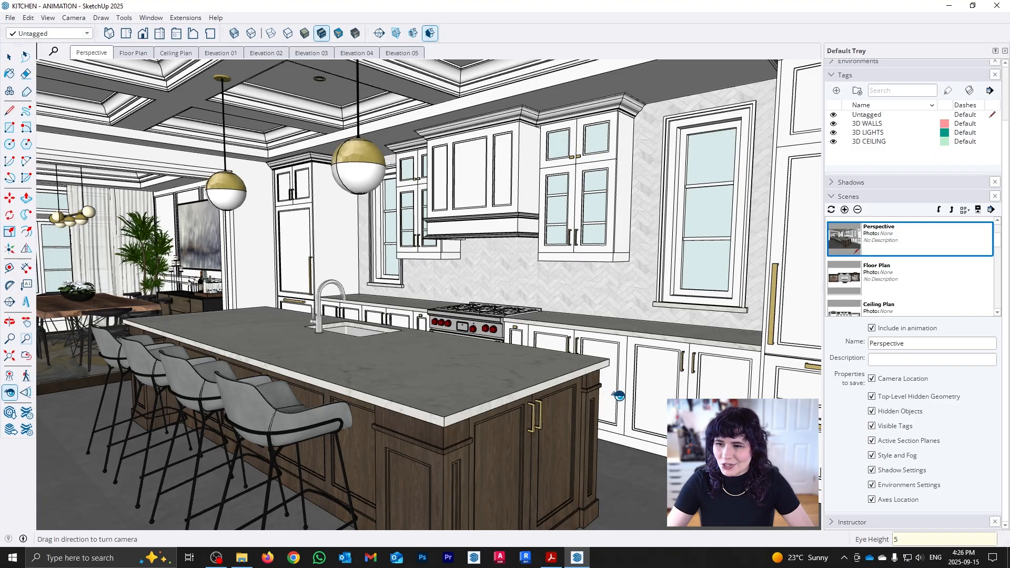
left_click_drag(626, 361, 468, 259)
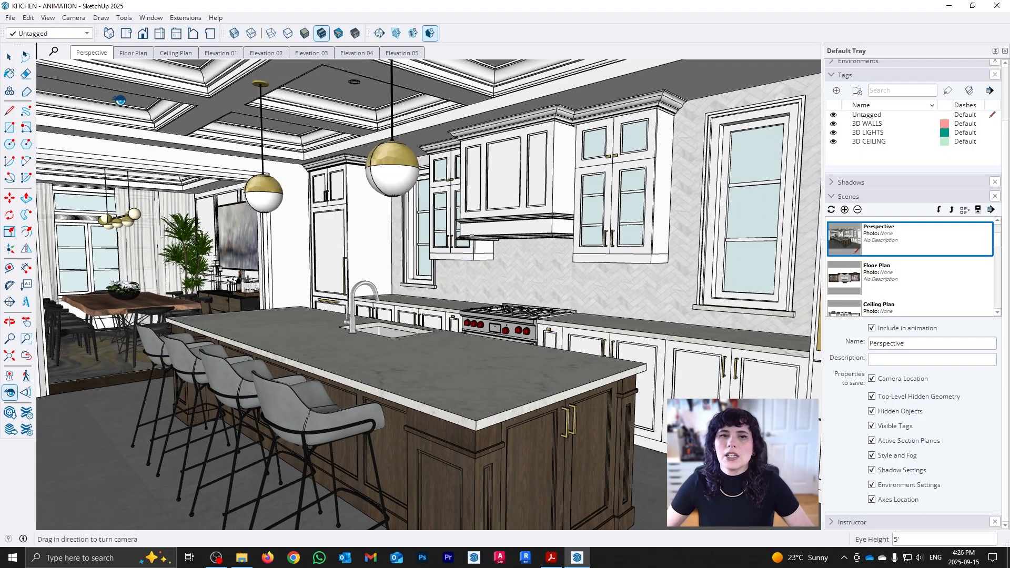
Save the kitchen view as a new scene named 01 at the end of the scene list.
left_click(74, 18)
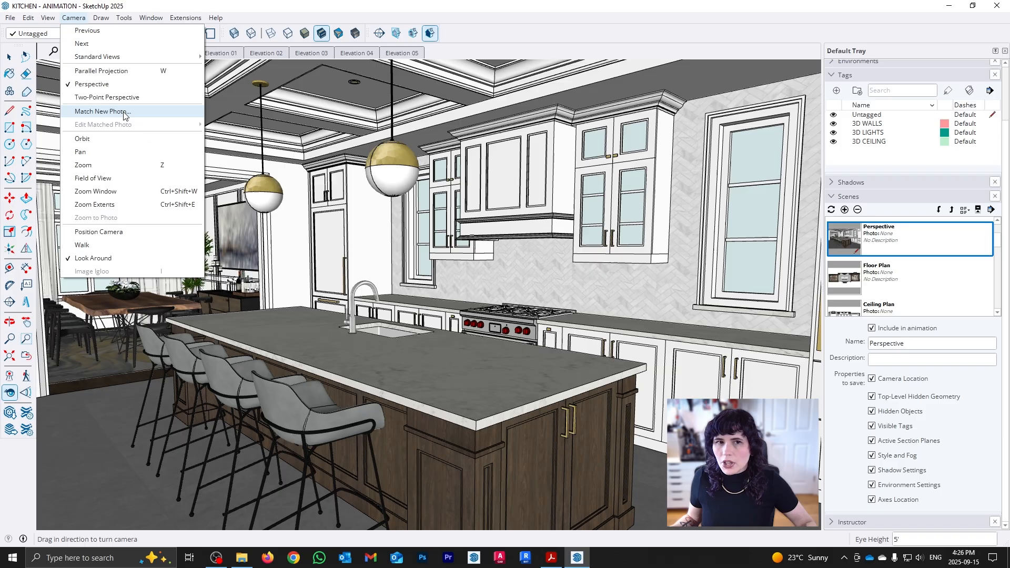
left_click(522, 28)
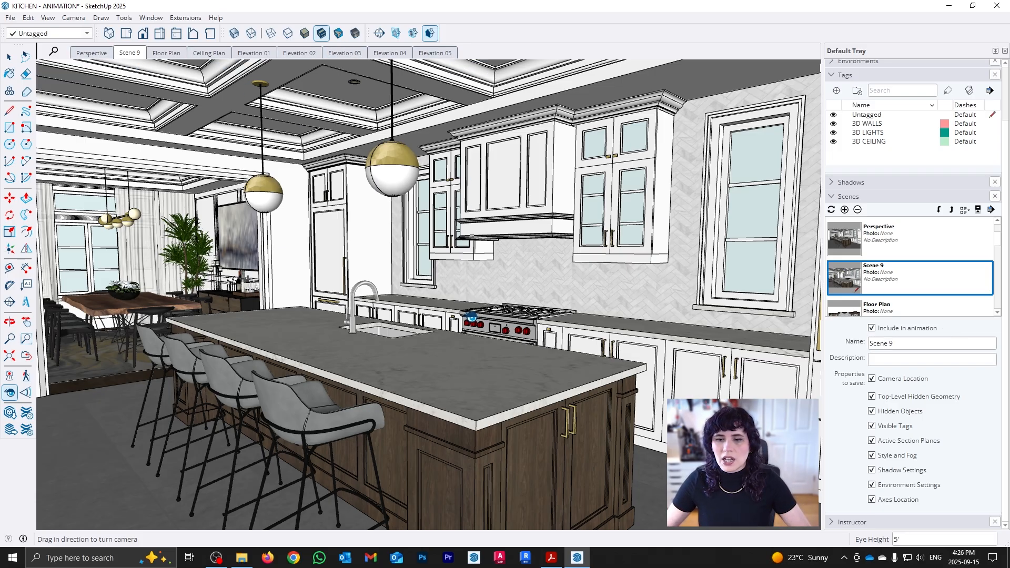
key("space")
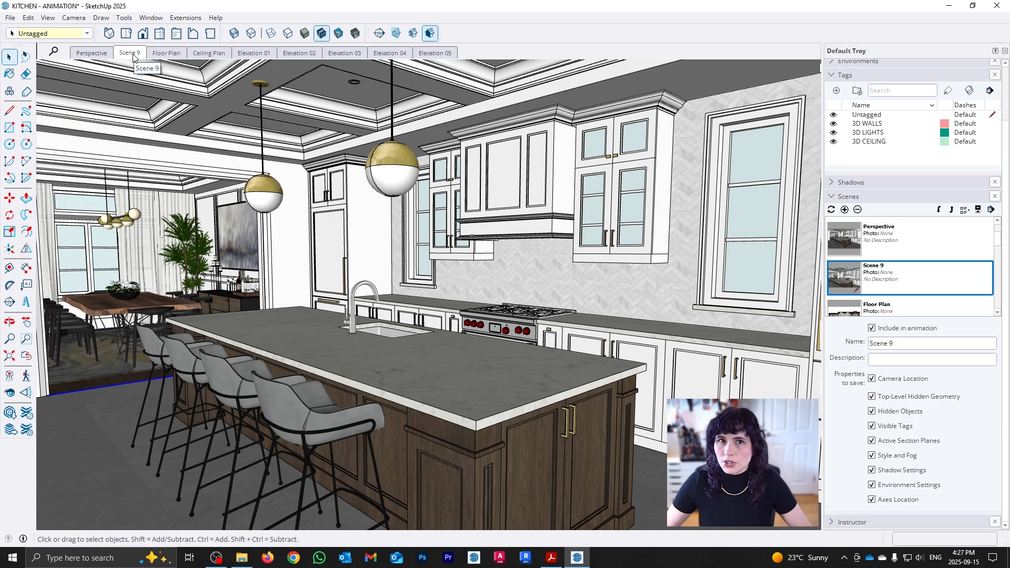
left_click(940, 211)
left_click(940, 210)
left_click(939, 210)
left_click(940, 211)
left_click(939, 210)
left_click(940, 210)
left_click(939, 211)
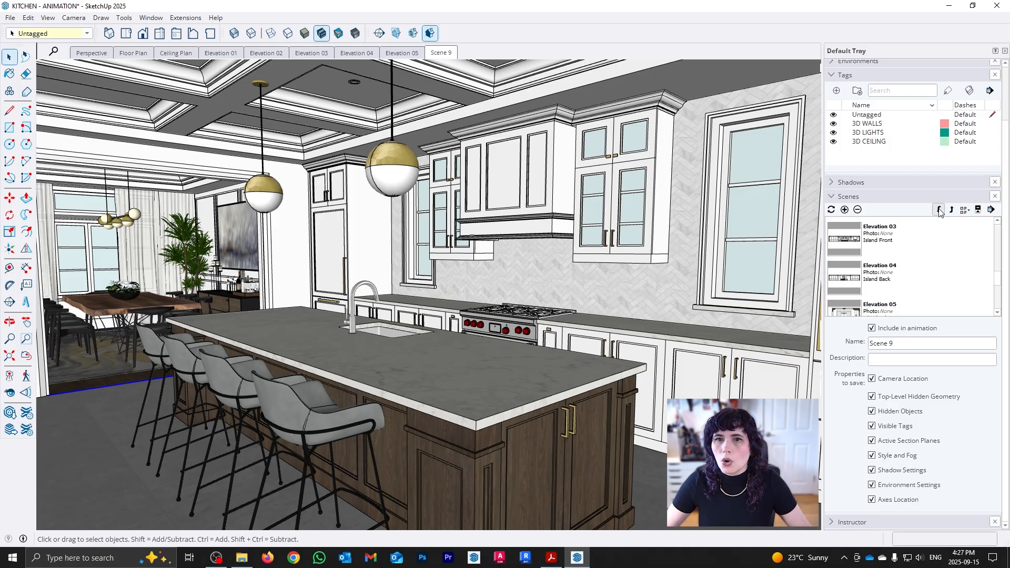
left_click_drag(906, 344, 854, 346)
type("01")
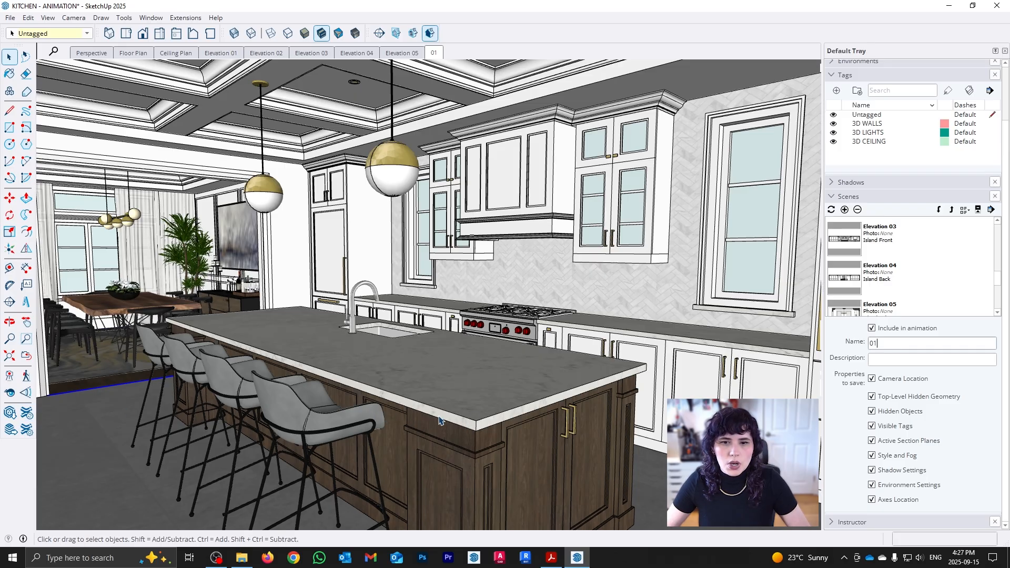
Frame the dining room through its opening at a 5' eye height and save the view as scene 02.
middle_click_drag(477, 413, 290, 359)
scroll(265, 330, "up", 5)
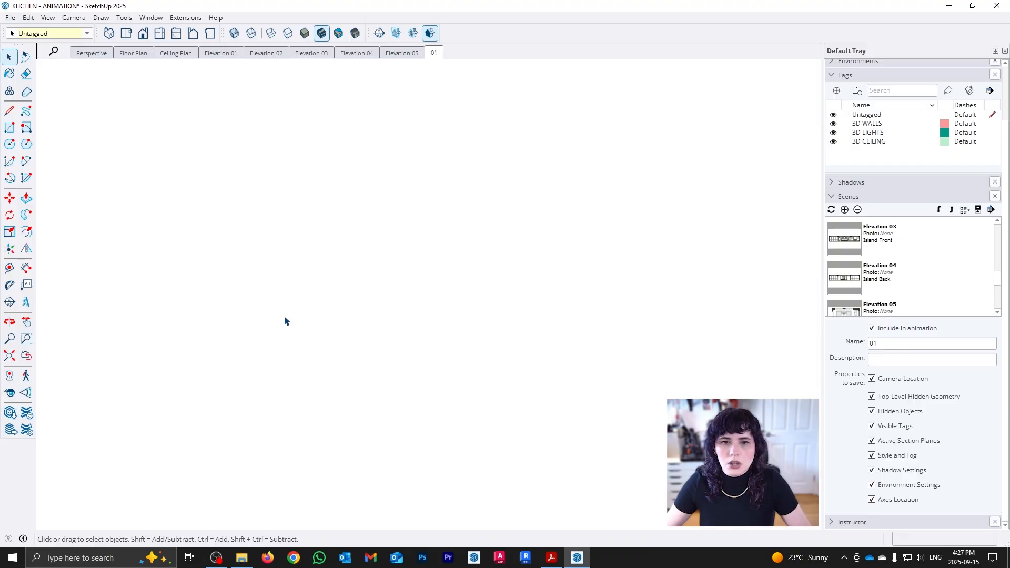
scroll(287, 320, "down", 5)
mouse_move(363, 346)
left_mouse_down()
mouse_move(339, 353)
mouse_move(364, 364)
left_mouse_up()
key("space")
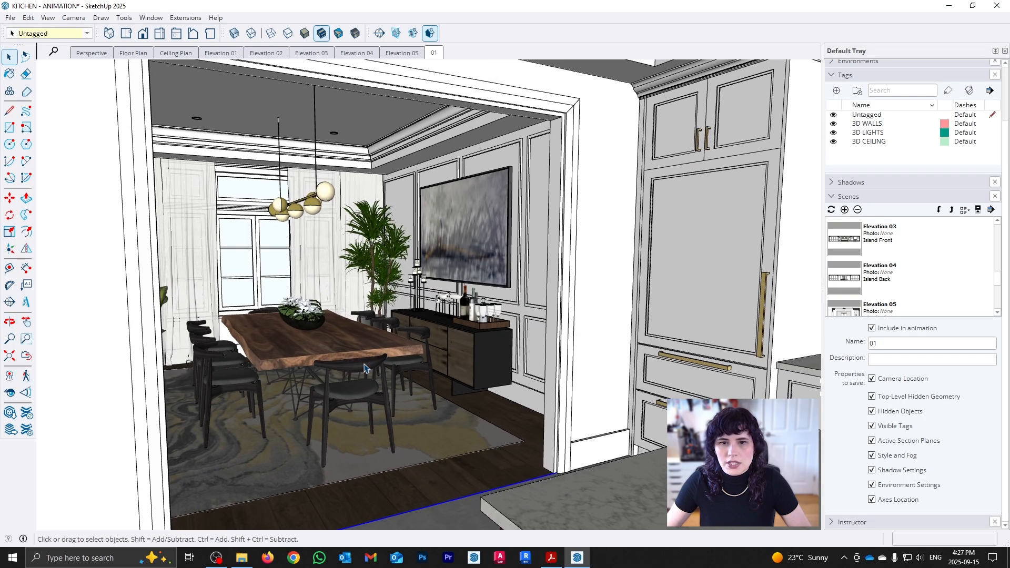
left_click(9, 393)
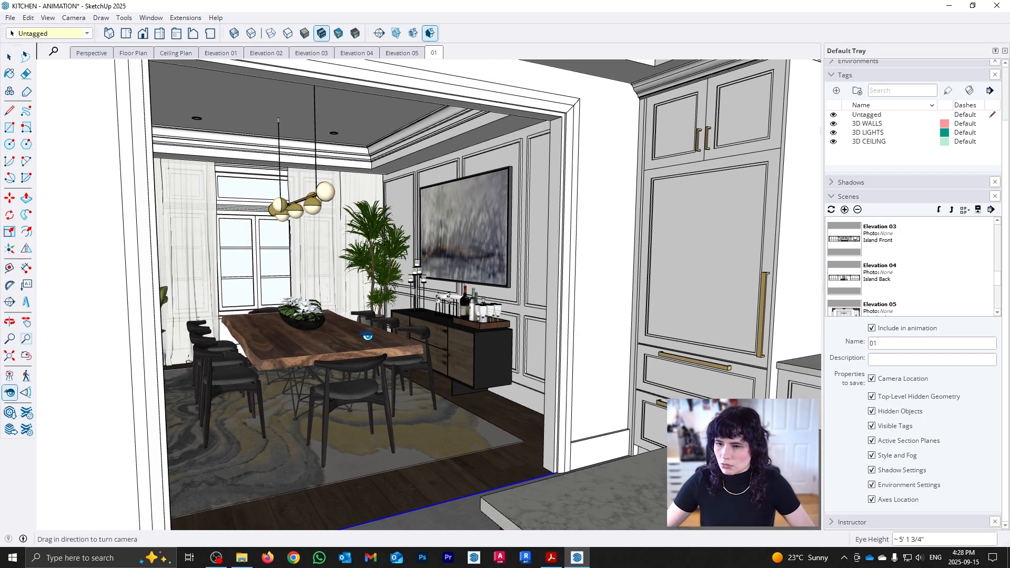
type("5'")
key("Return")
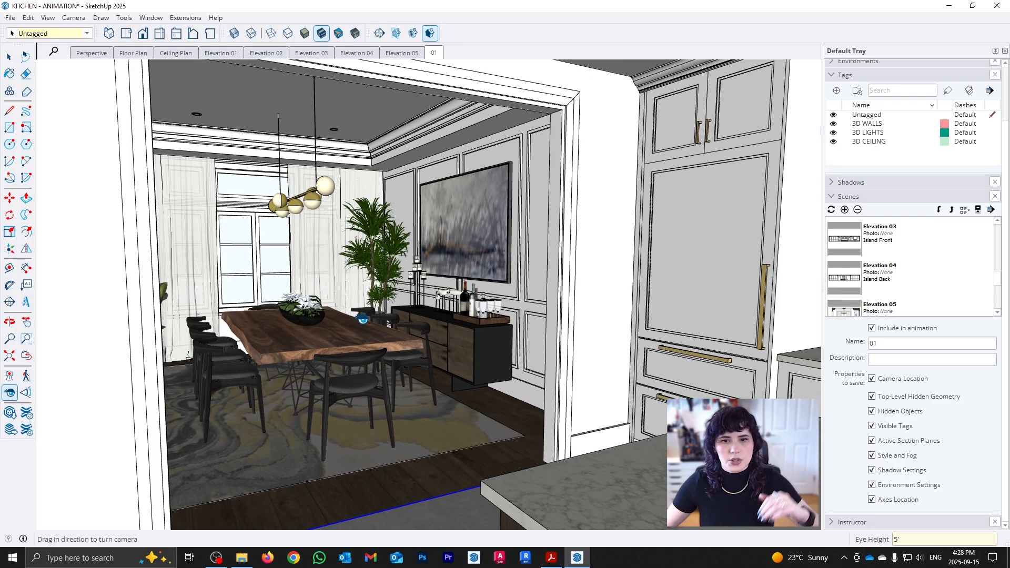
left_click_drag(389, 319, 345, 319)
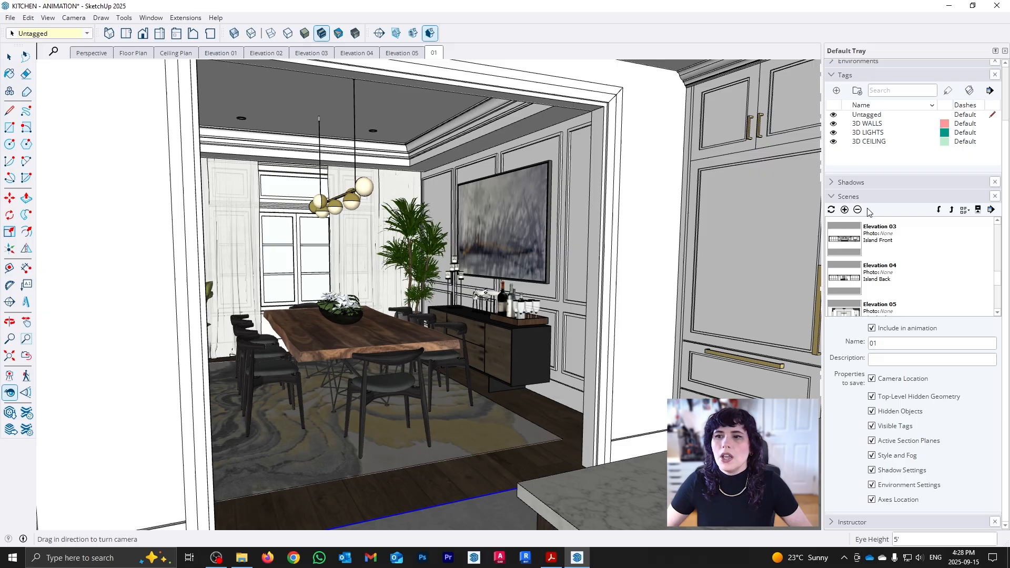
left_click(844, 210)
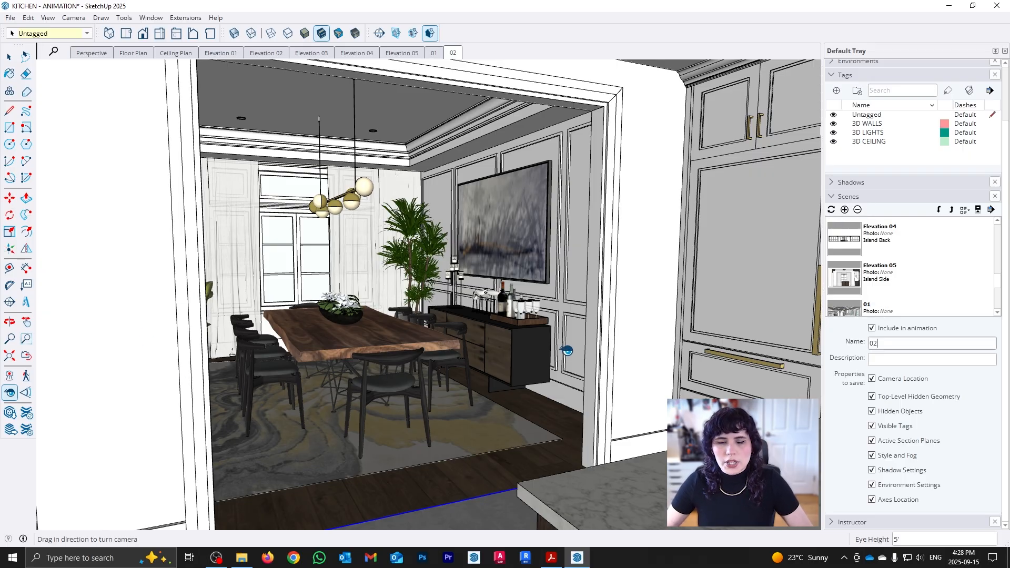
Align the view to the glass face of the window at the far end of the dining room.
middle_click_drag(577, 374, 487, 410)
scroll(321, 388, "up", 4)
key("space")
double_click(404, 255)
double_click(407, 257)
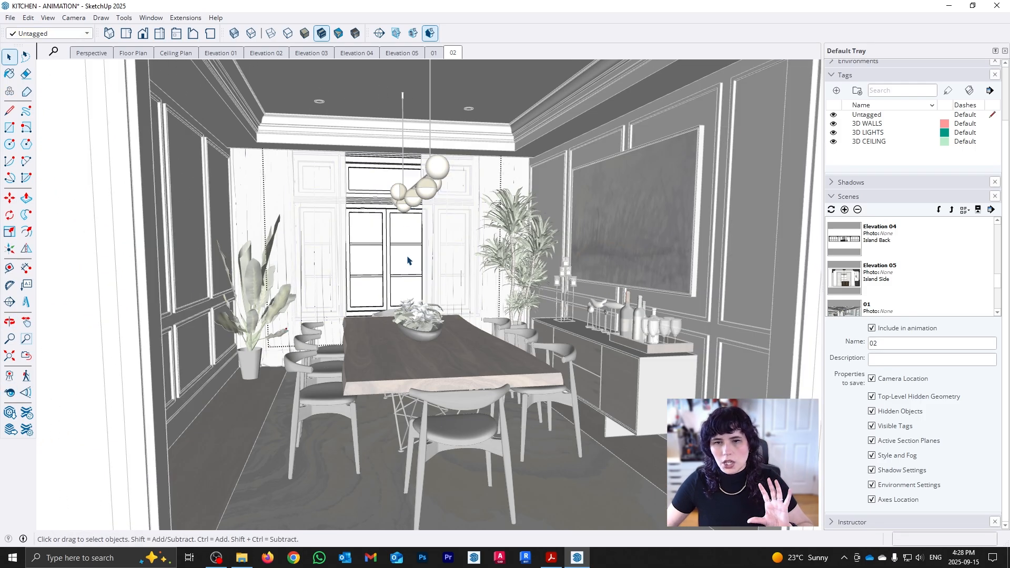
left_click(407, 258)
double_click(407, 262)
left_click(407, 260)
right_click(406, 262)
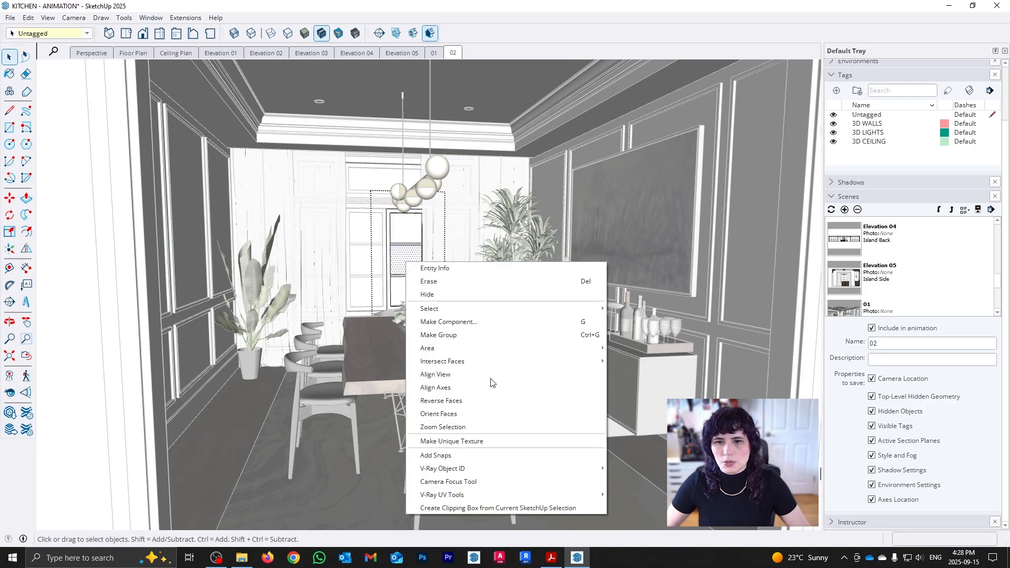
left_click(470, 373)
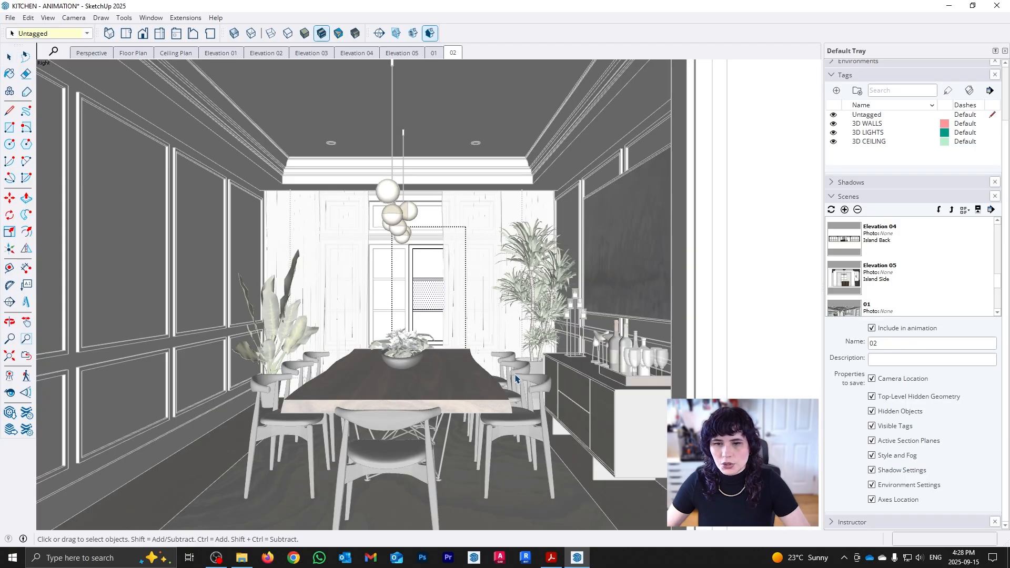
key("Escape")
key("Escape")
key("Escape")
Centre the straight-on dining table view at a 5' eye height and save it as scene 03.
middle_click_drag(538, 374, 575, 371, "shift")
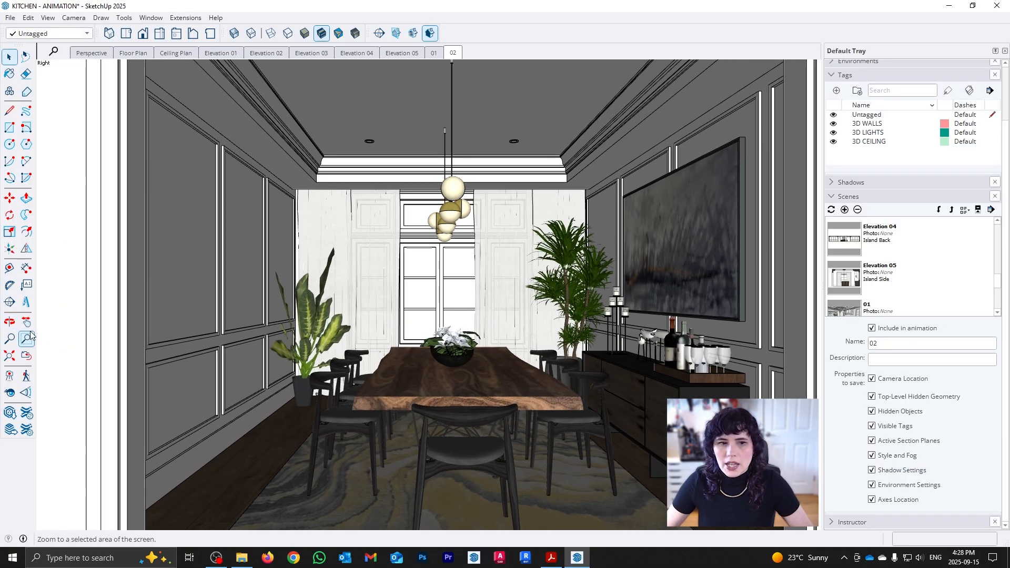
left_click(10, 392)
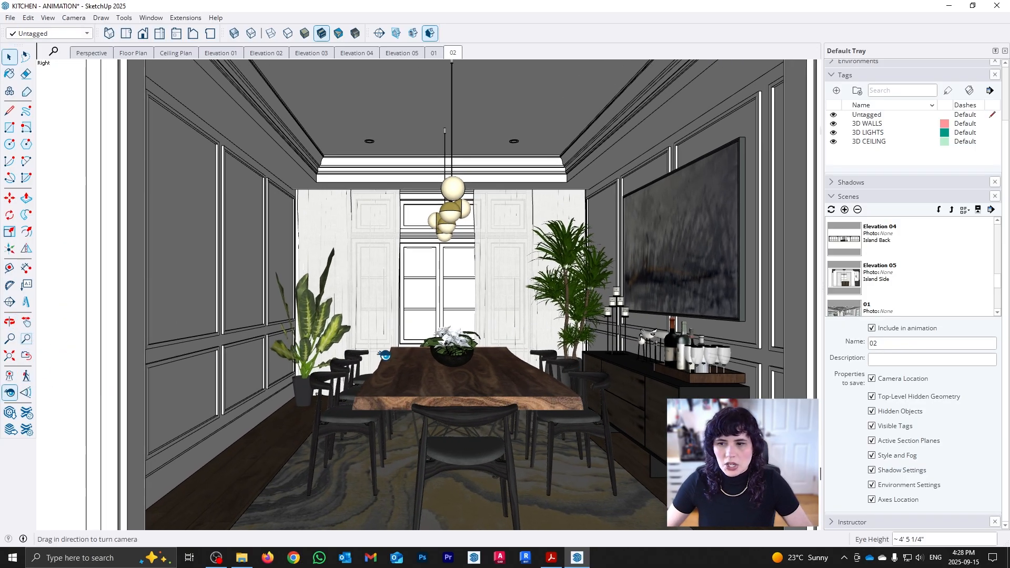
left_click_drag(430, 346, 437, 319)
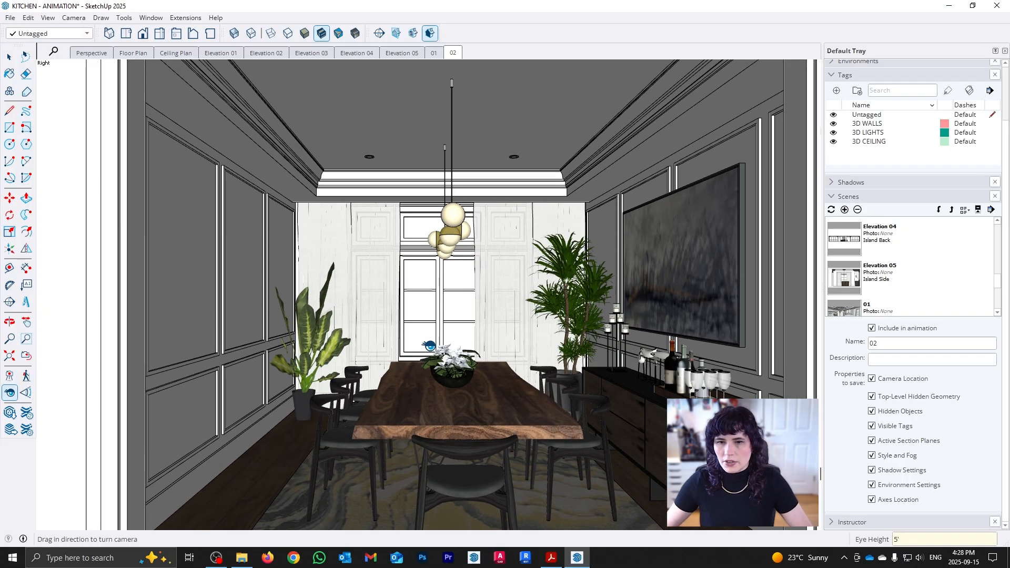
key("space")
mouse_move(540, 325)
middle_mouse_down()
mouse_move(515, 324)
mouse_move(529, 328)
middle_mouse_up()
left_click(10, 392)
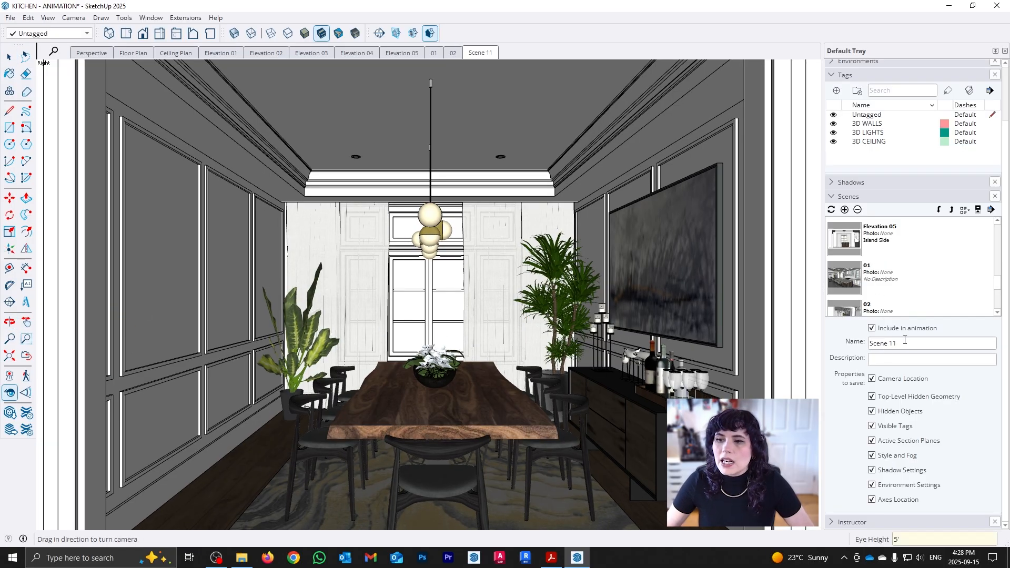
left_click_drag(907, 342, 852, 338)
type("03")
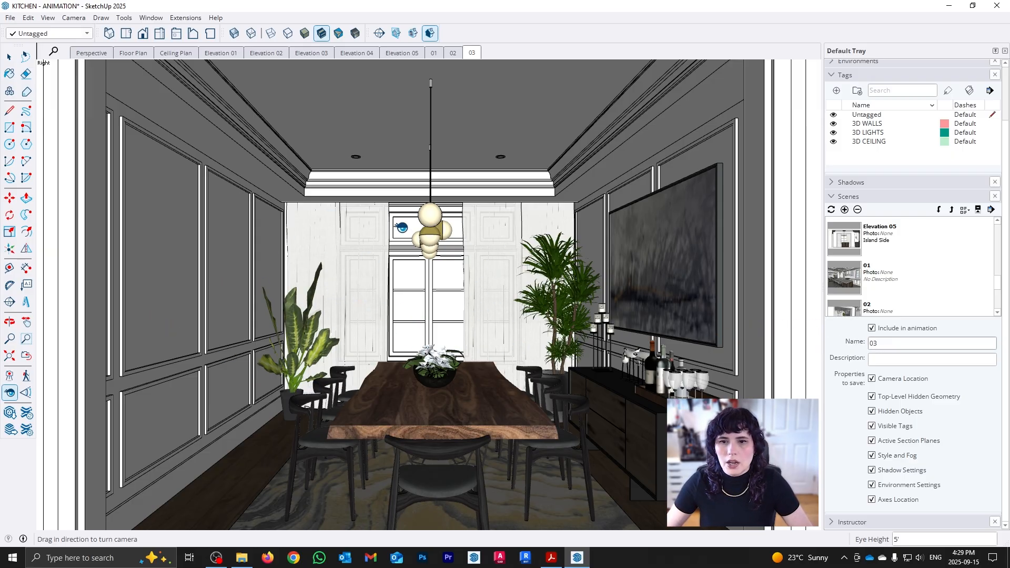
Frame further kitchen and living room views, including one straight along the island, and save them as scenes 04 to 07.
left_click_drag(401, 227, 947, 352)
left_click_drag(519, 346, 947, 341)
middle_click_drag(466, 331, 526, 340)
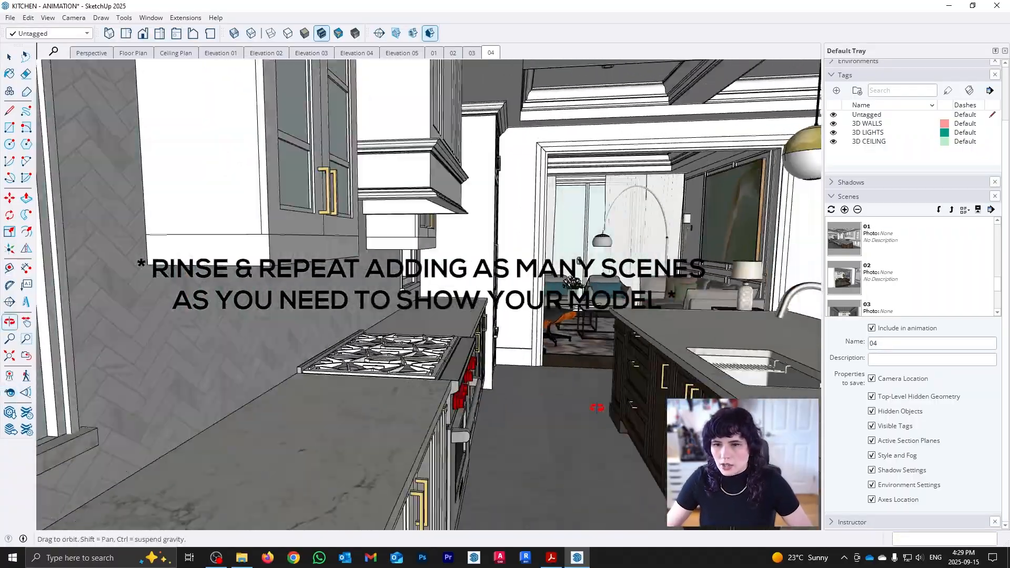
right_click(440, 298)
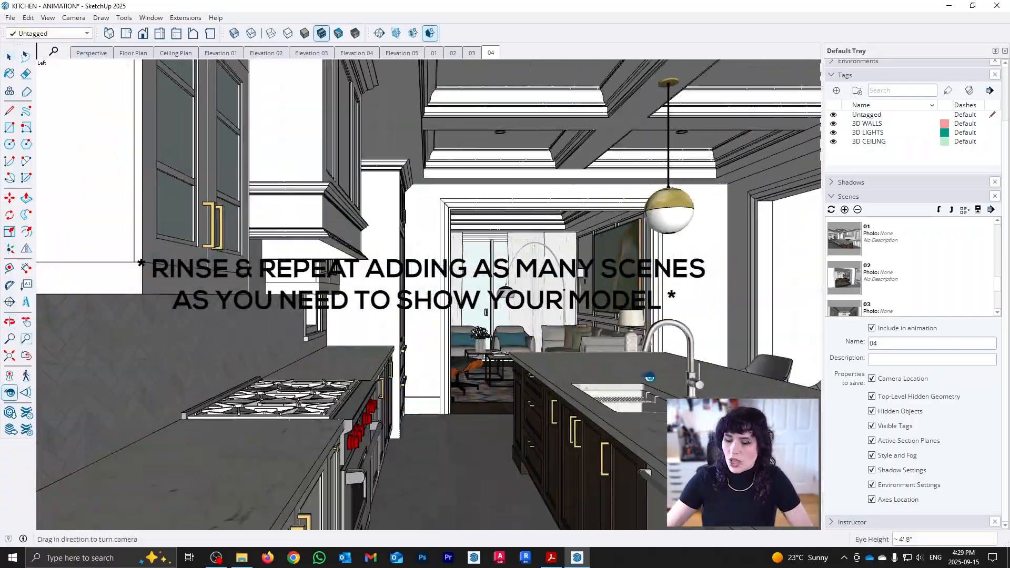
left_click_drag(531, 368, 522, 362)
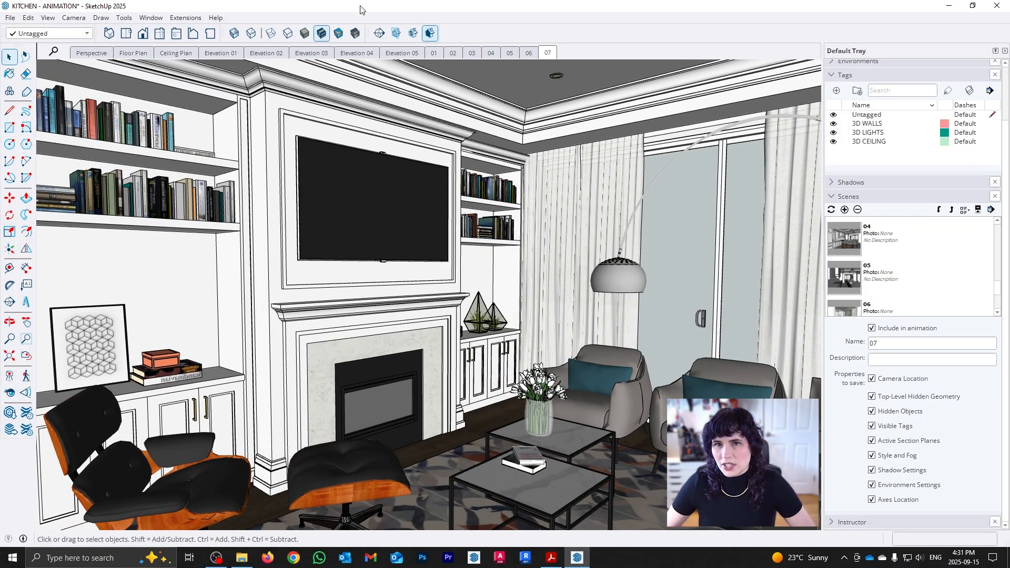
Preview scenes 01 to 04 in order and replay the transition between scenes 03 and 04.
left_click(434, 53)
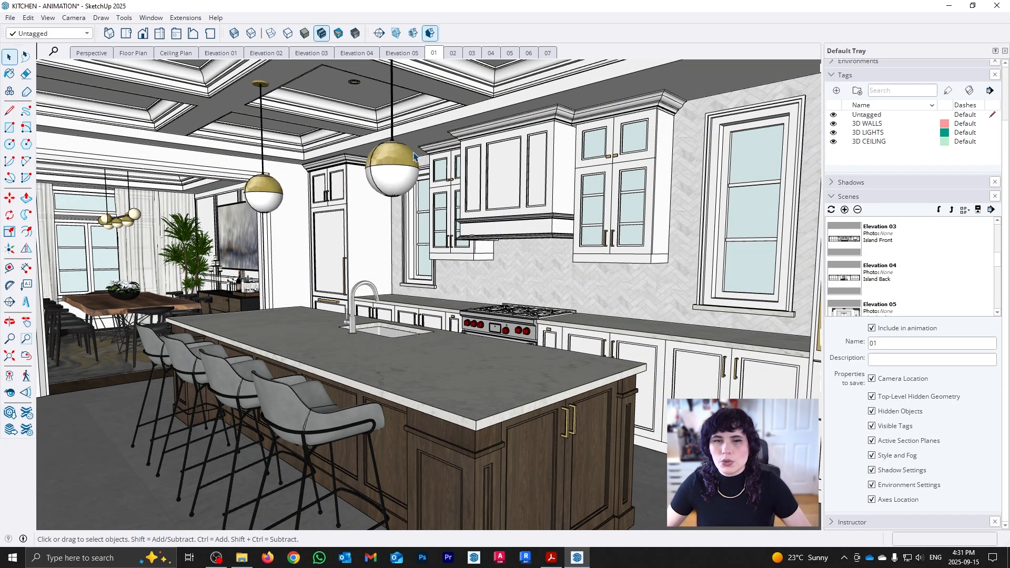
left_click(453, 53)
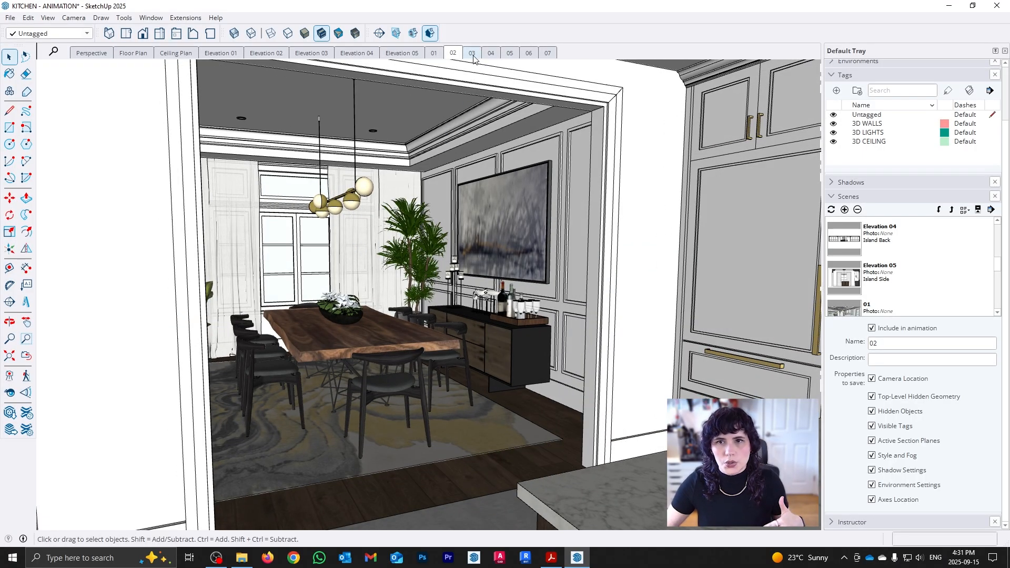
left_click(472, 54)
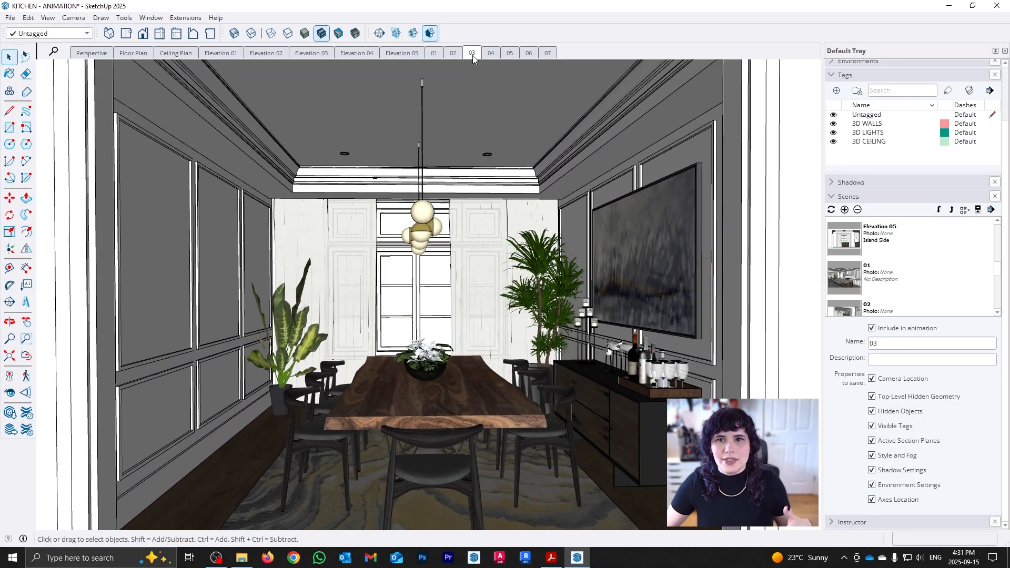
left_click(490, 54)
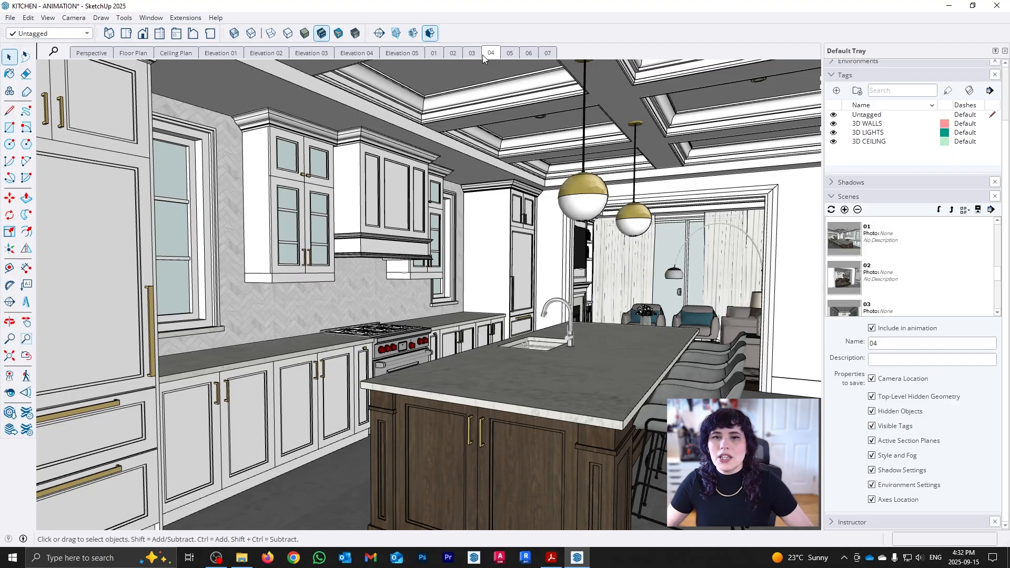
left_click(472, 54)
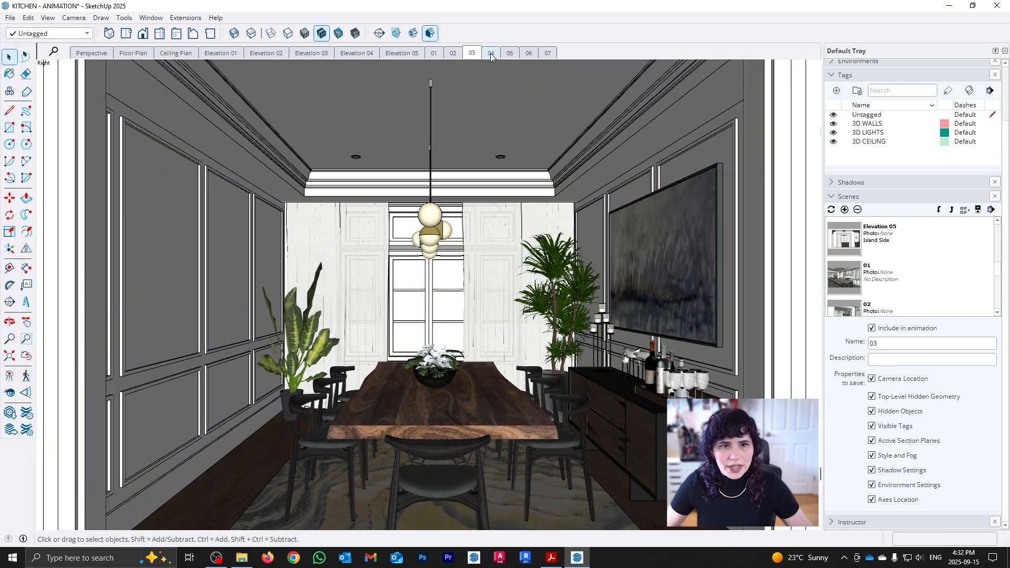
left_click(489, 53)
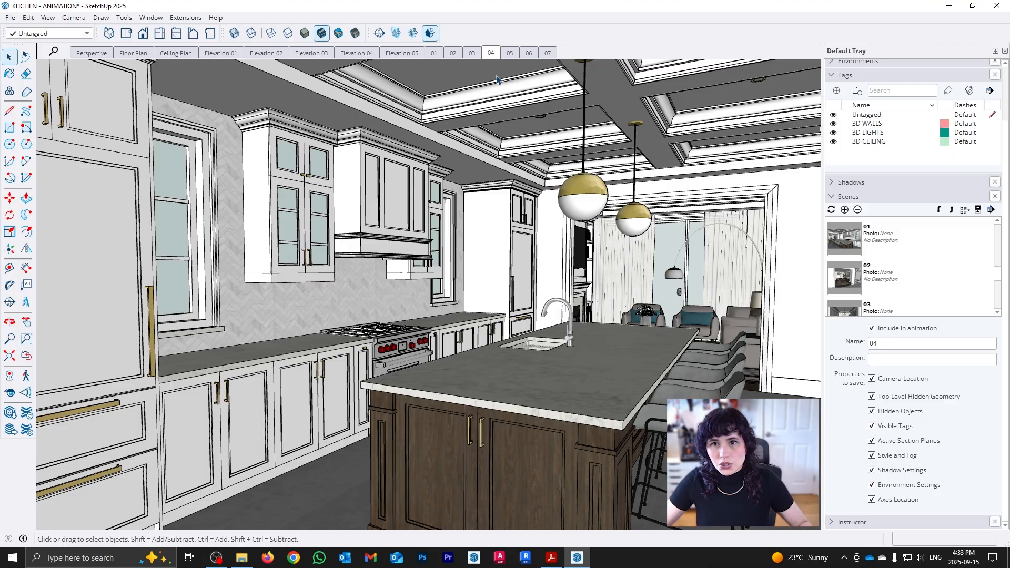
Reframe the kitchen view in scene 04 to turn the camera path away from the wall, keep the 5' eye height, and update the scene.
middle_click_drag(473, 369, 530, 366)
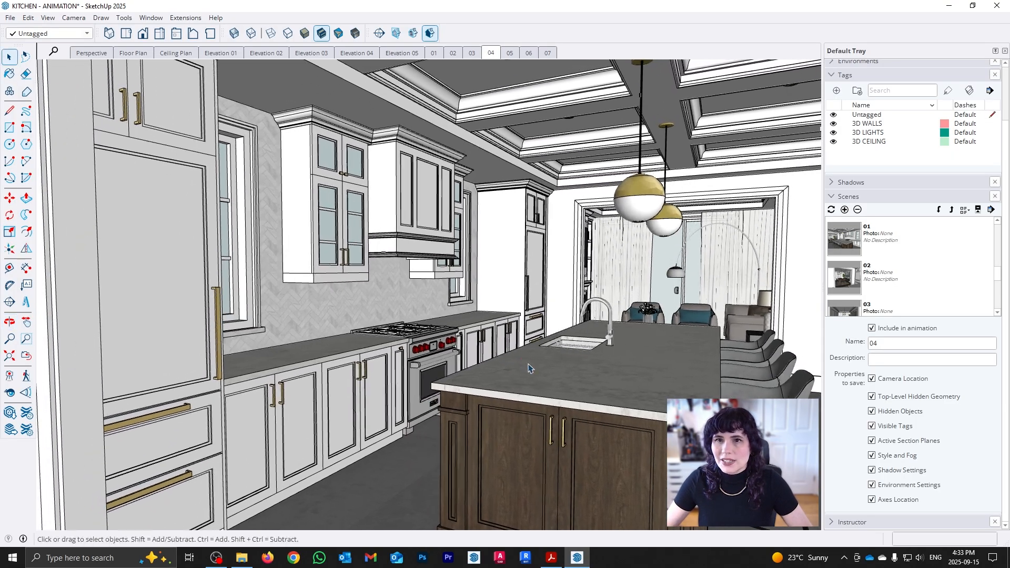
left_click(9, 392)
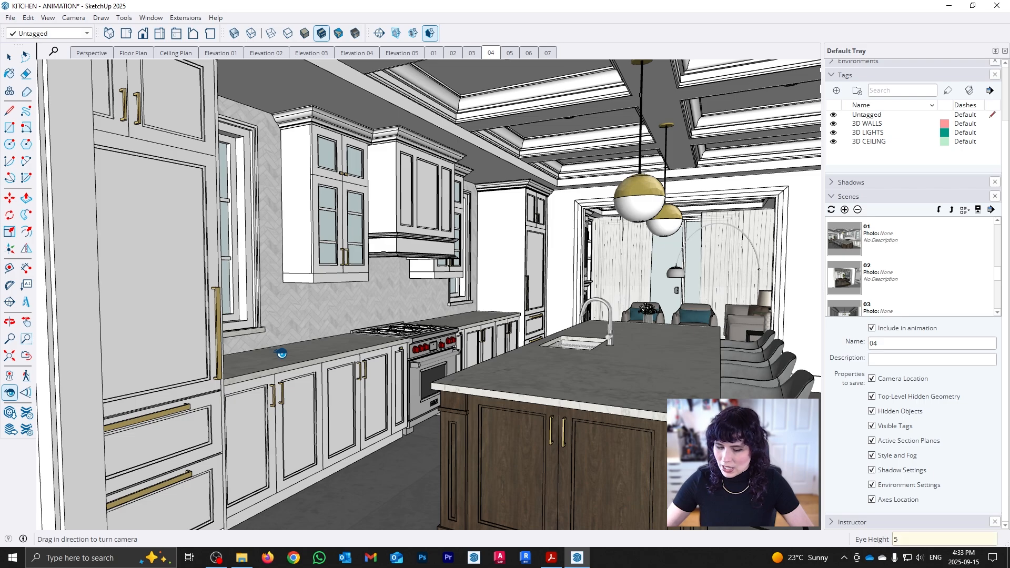
key("space")
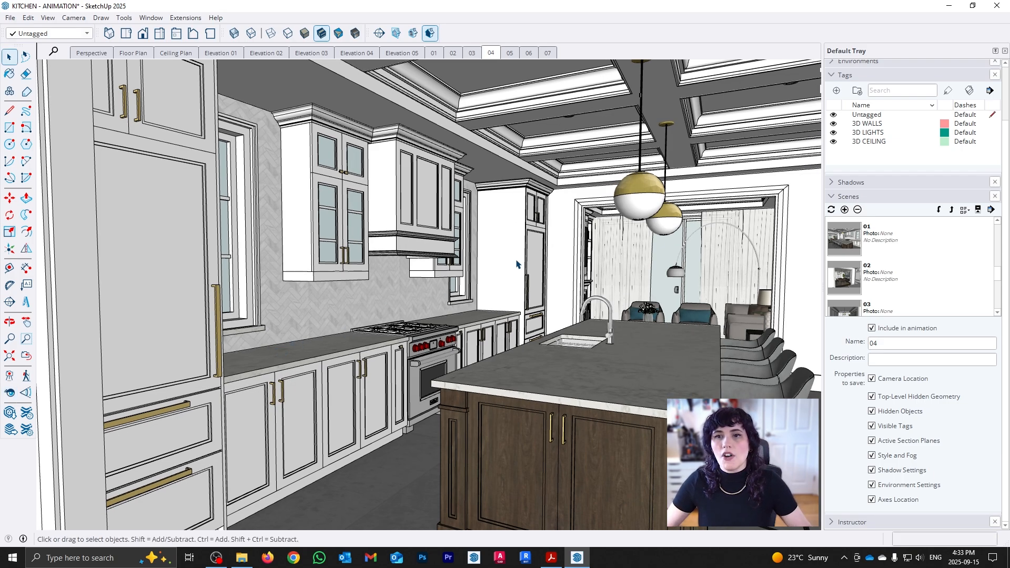
right_click(497, 55)
left_click(512, 102)
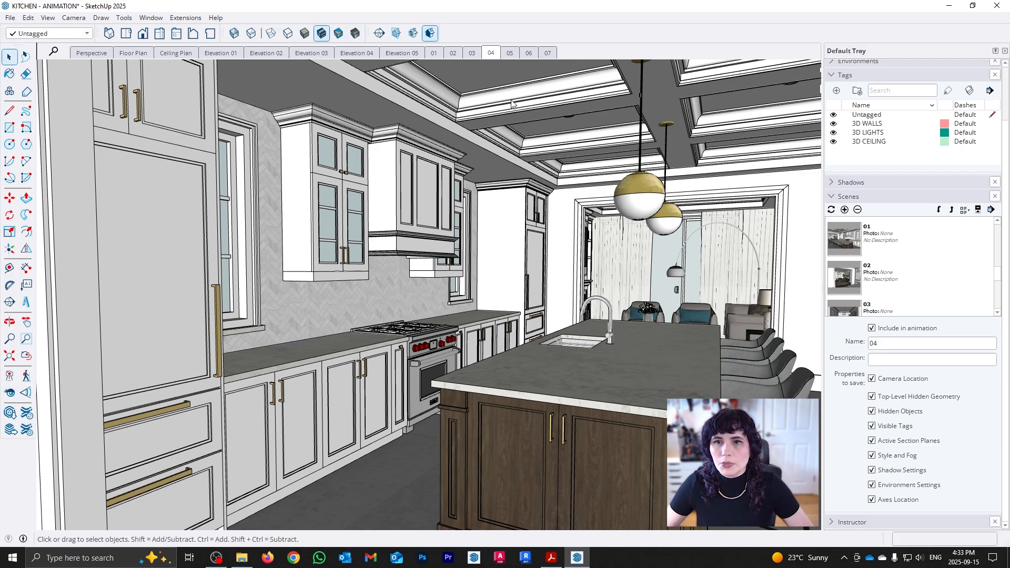
Check the transition between scenes 03 and 04 in both directions and preview scenes 05 to 07.
left_click(471, 53)
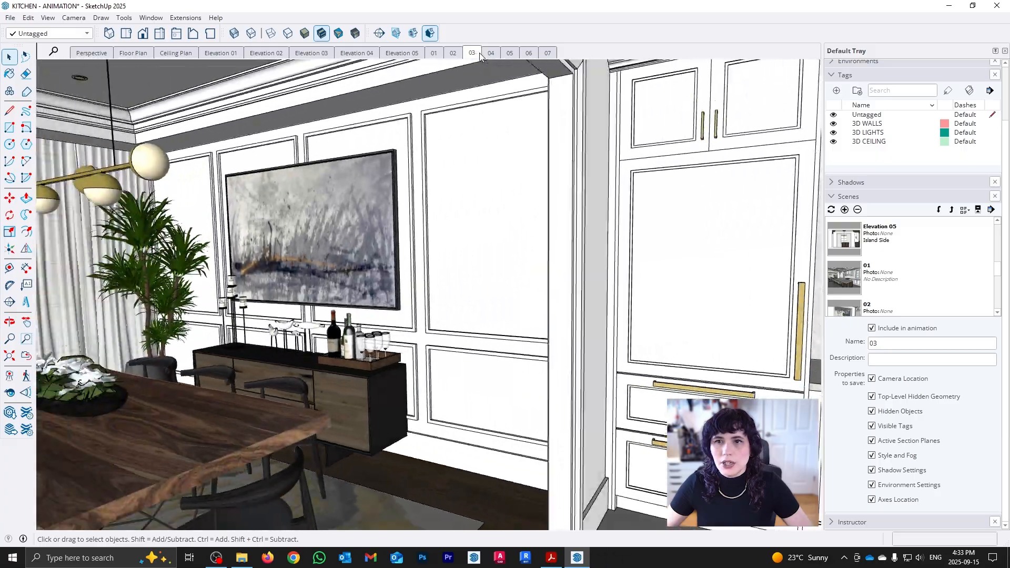
left_click(488, 54)
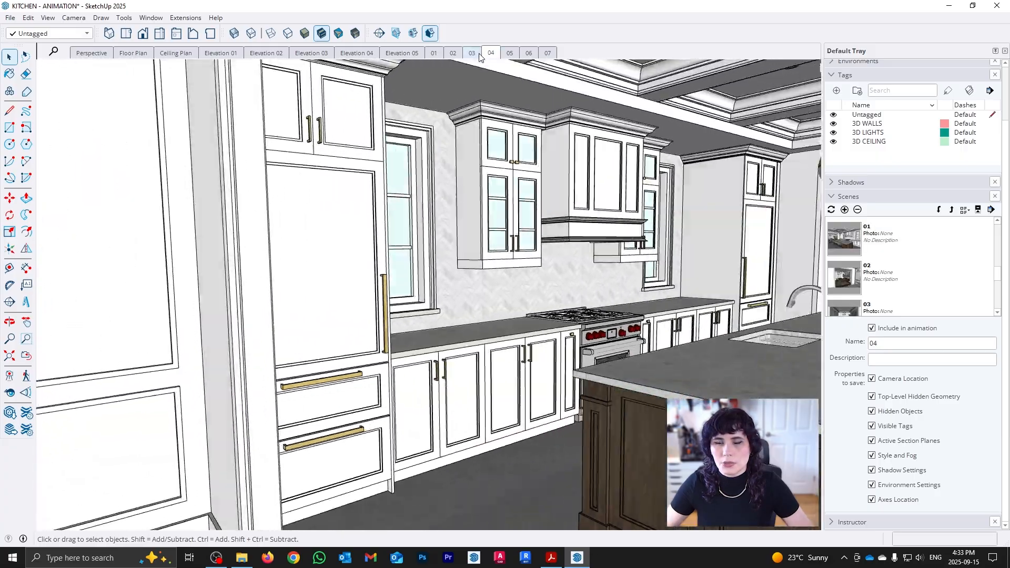
left_click(476, 54)
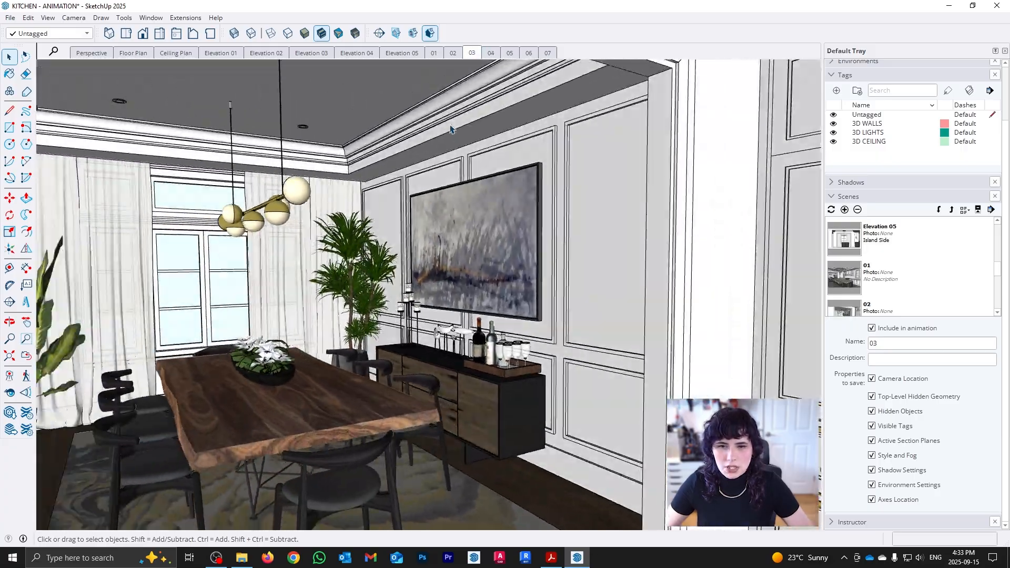
left_click(491, 53)
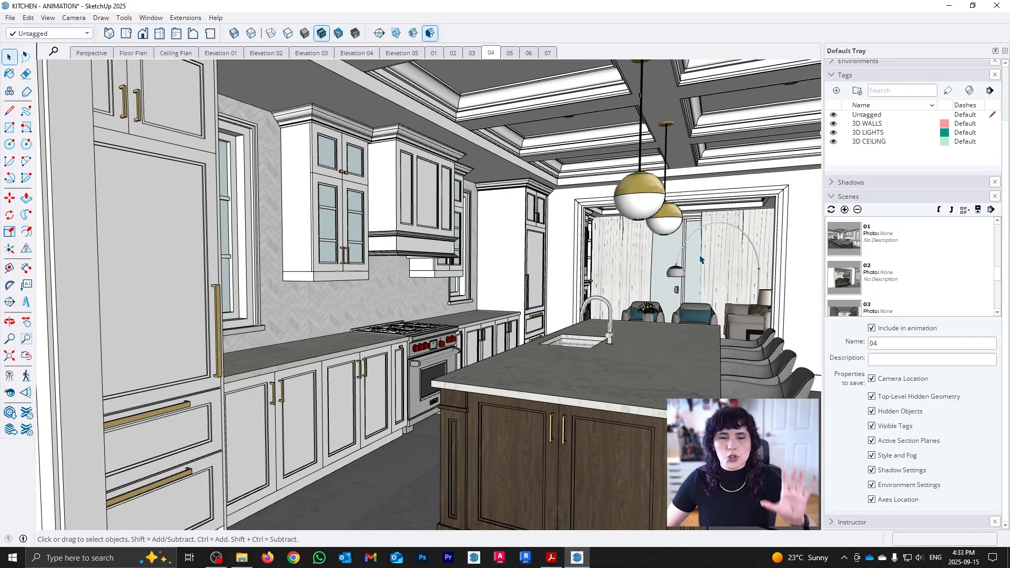
left_click(510, 54)
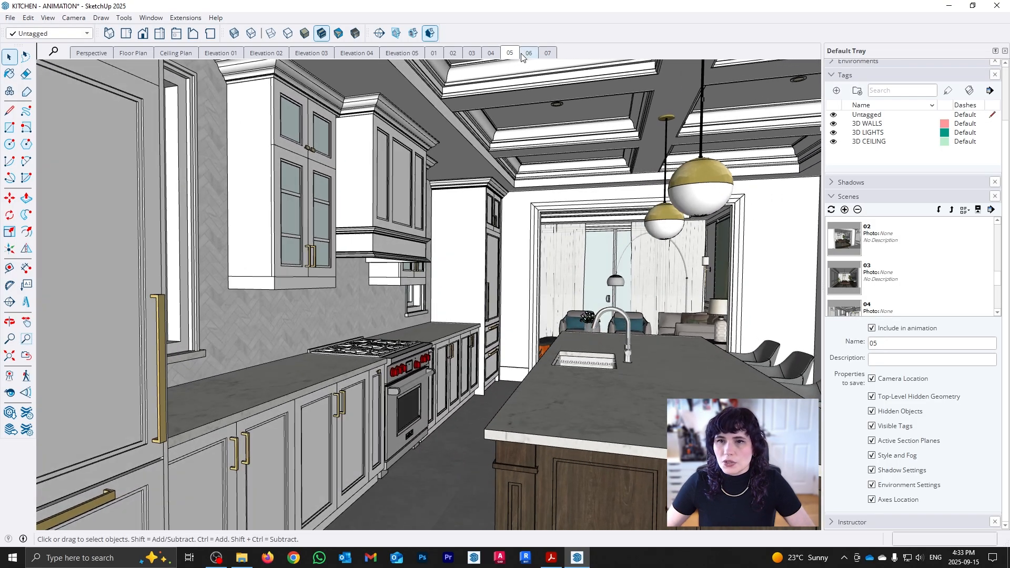
left_click(524, 55)
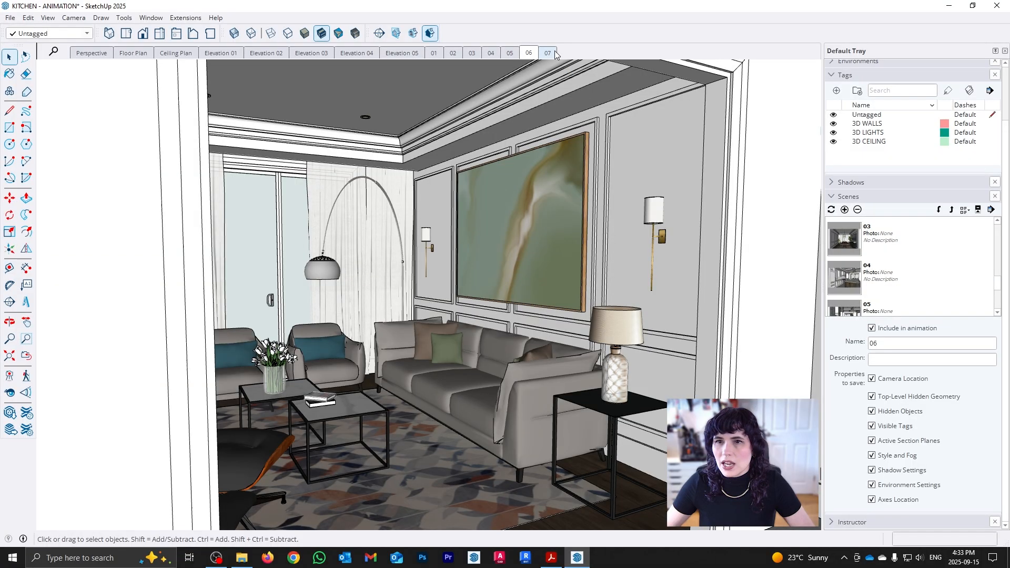
left_click(548, 53)
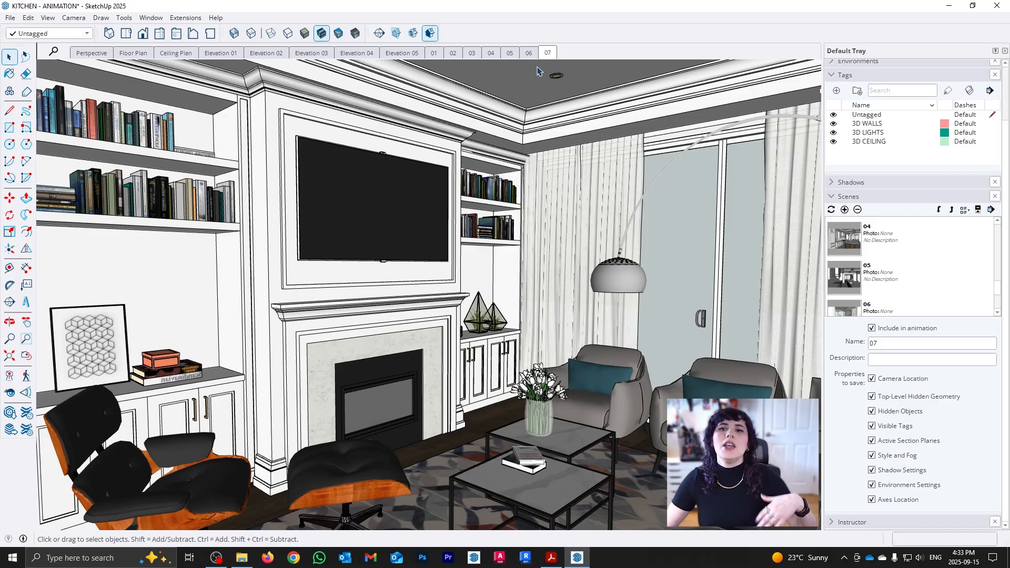
Play the scene animation starting from scene 01 and stop the playback.
left_click(434, 53)
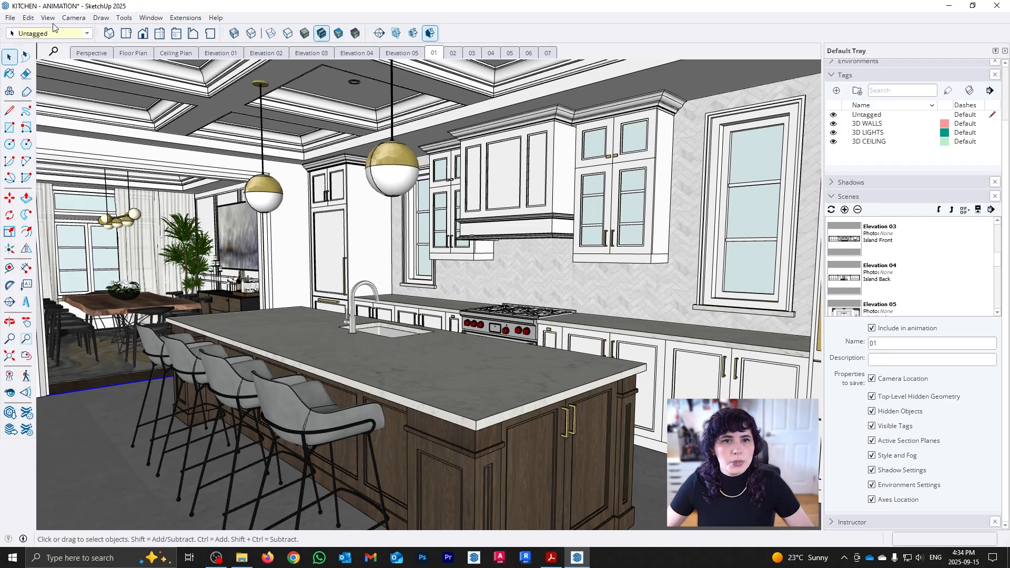
left_click(48, 18)
mouse_move(116, 224)
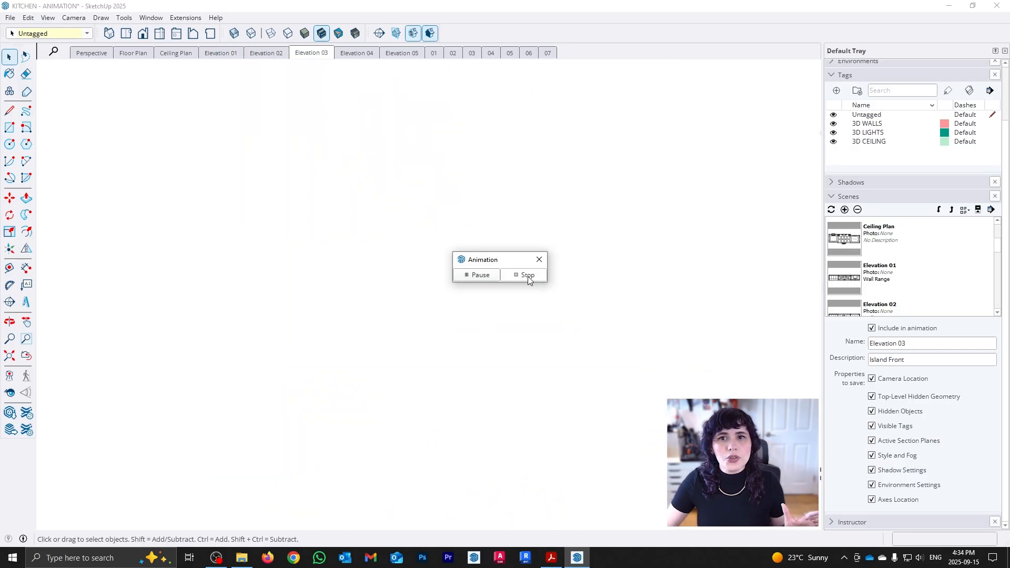
left_click(527, 276)
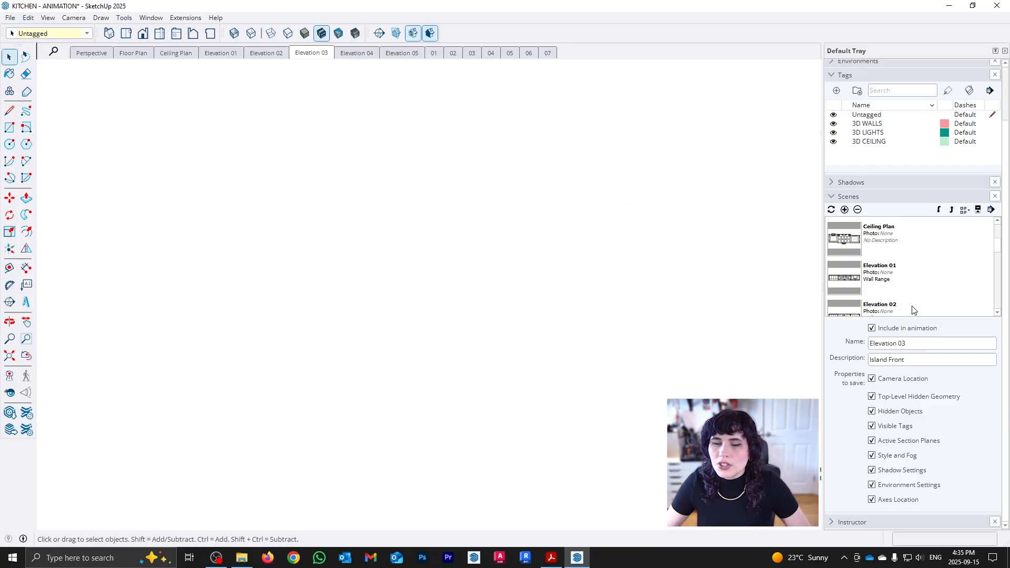
Exclude all scenes from Perspective through Elevation 05 from the animation.
left_click_drag(996, 247, 998, 223)
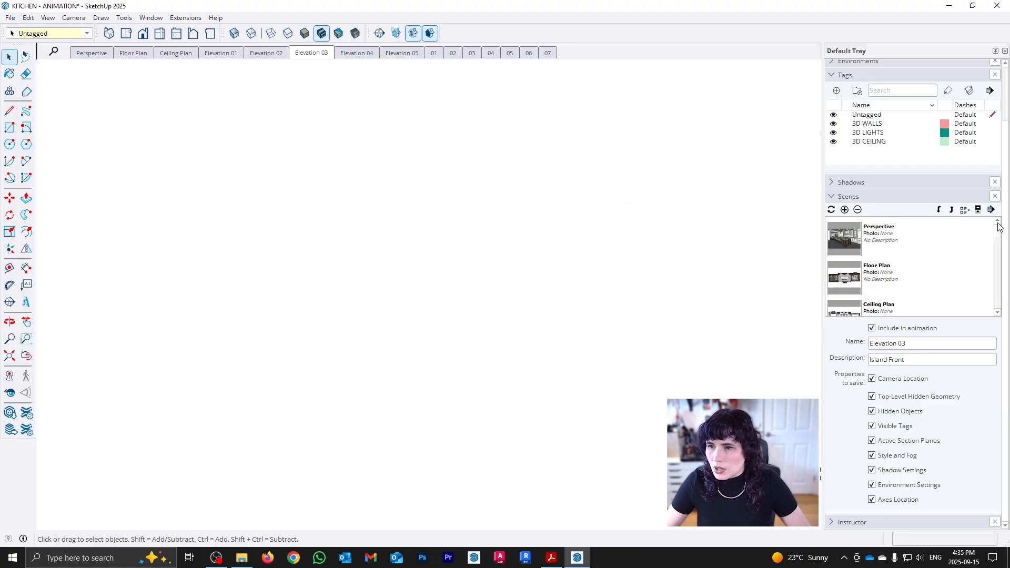
left_click(896, 235)
scroll(909, 262, "down", 1)
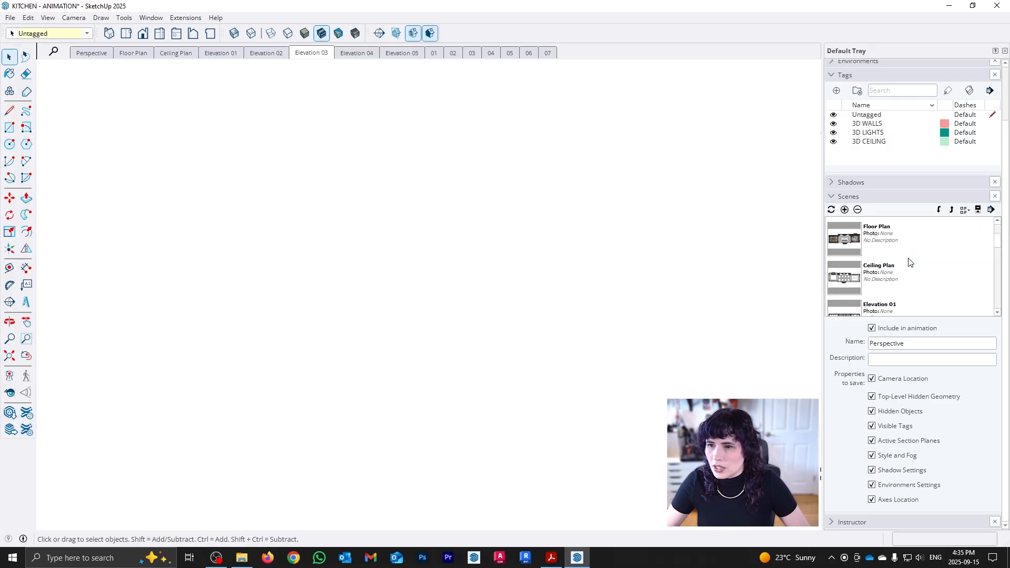
scroll(909, 263, "down", 5)
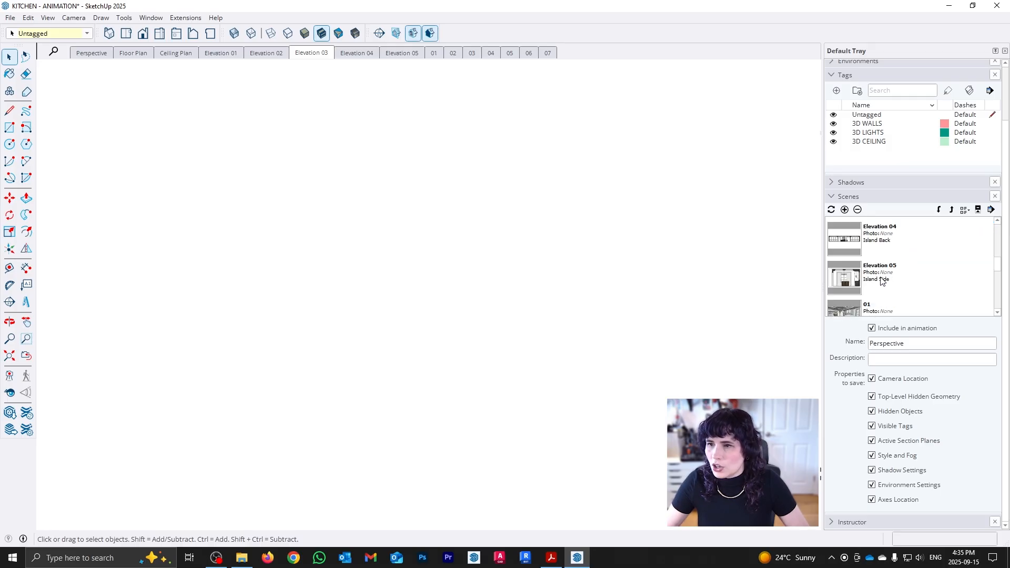
left_click(889, 283, "shift")
scroll(931, 280, "up", 8)
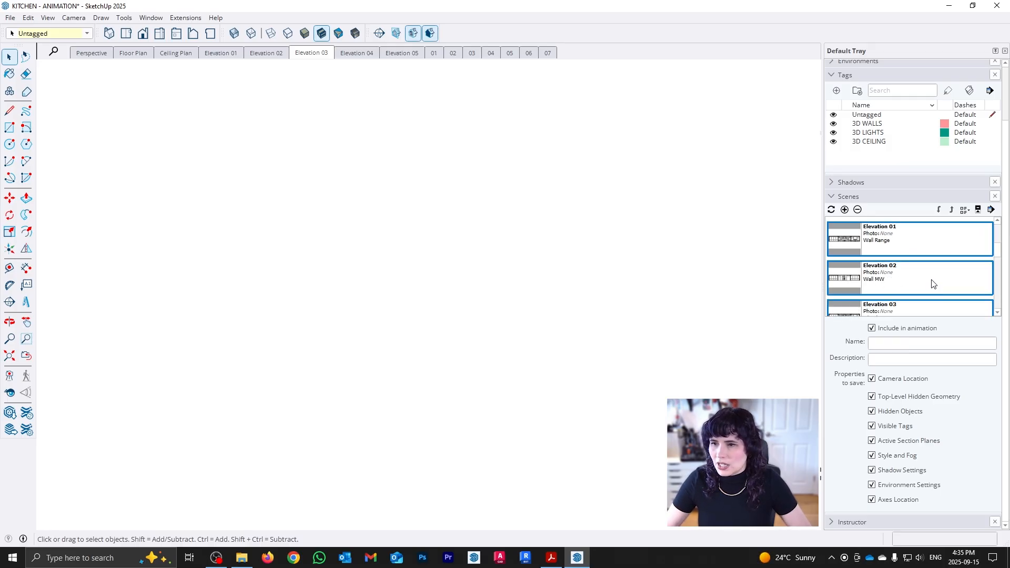
scroll(931, 282, "down", 5)
scroll(930, 282, "down", 5)
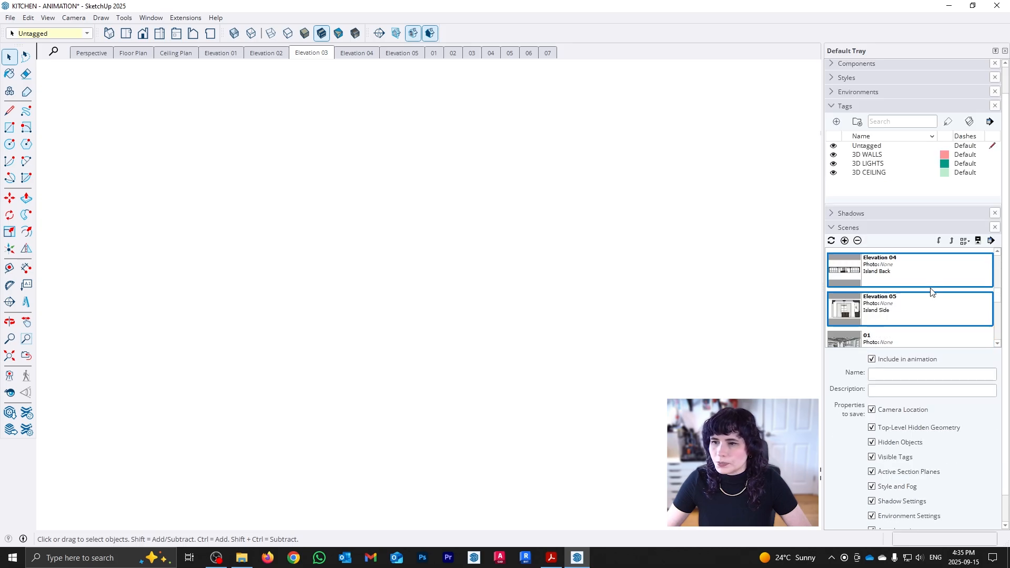
scroll(863, 339, "down", 2)
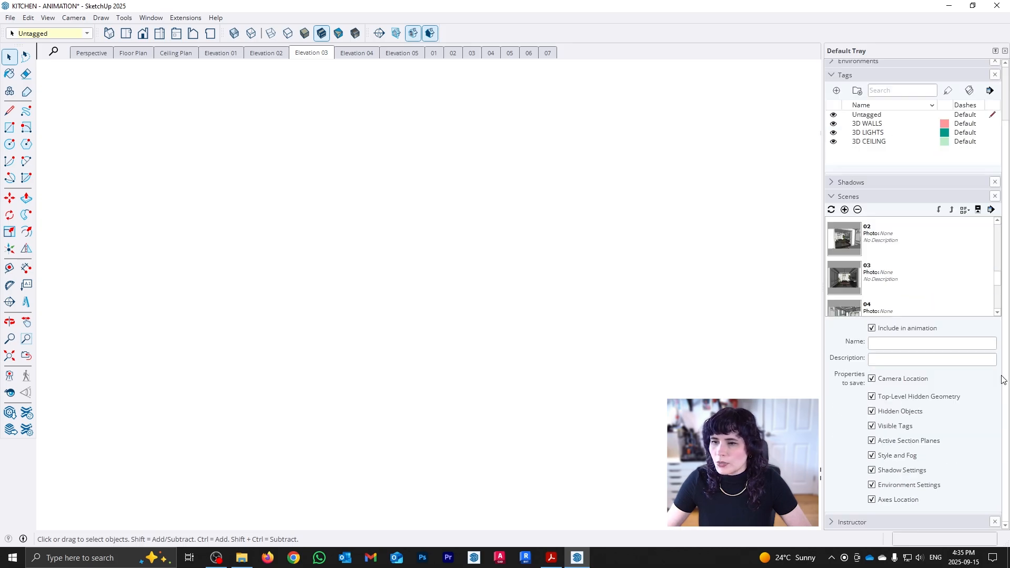
left_click(873, 330)
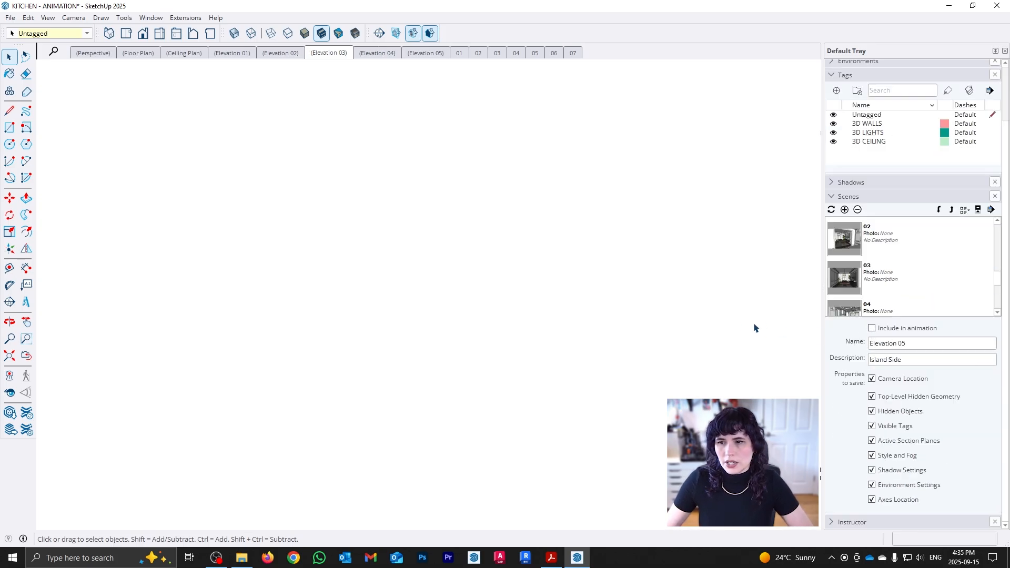
left_click(706, 316)
Play the animation of the numbered scenes from scene 01 and close the playback.
left_click(460, 53)
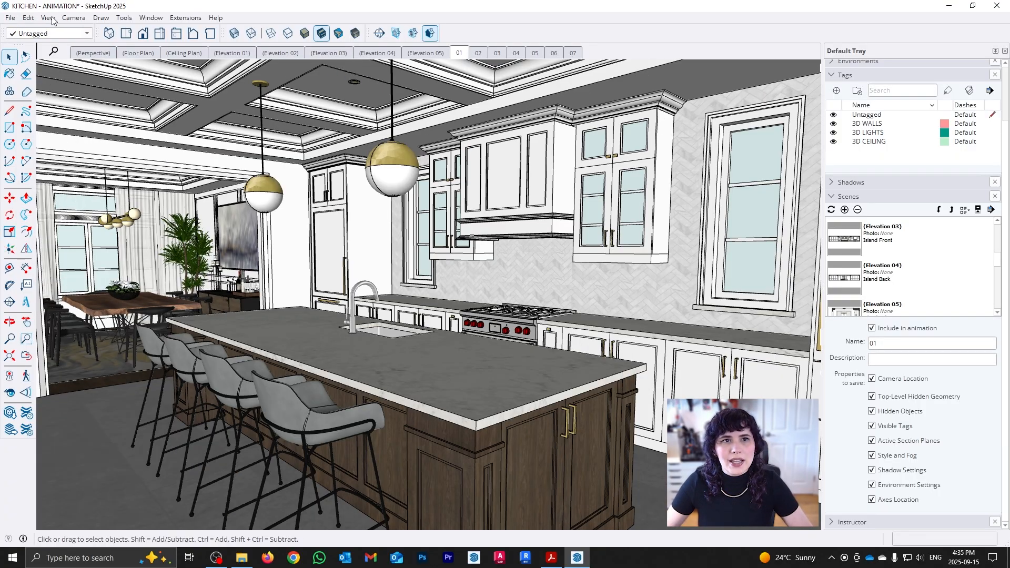
left_click(48, 17)
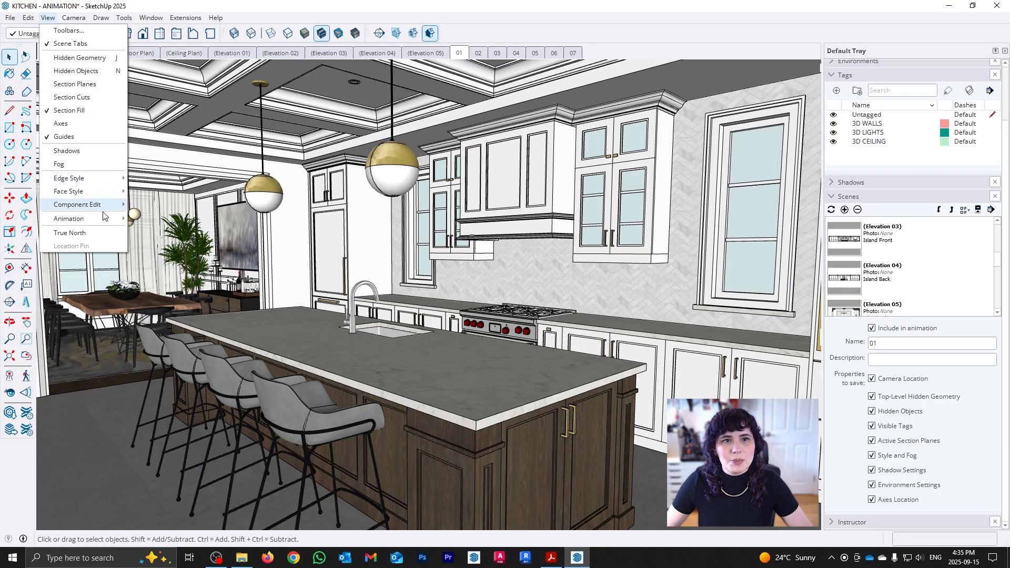
mouse_move(104, 217)
left_click(199, 288)
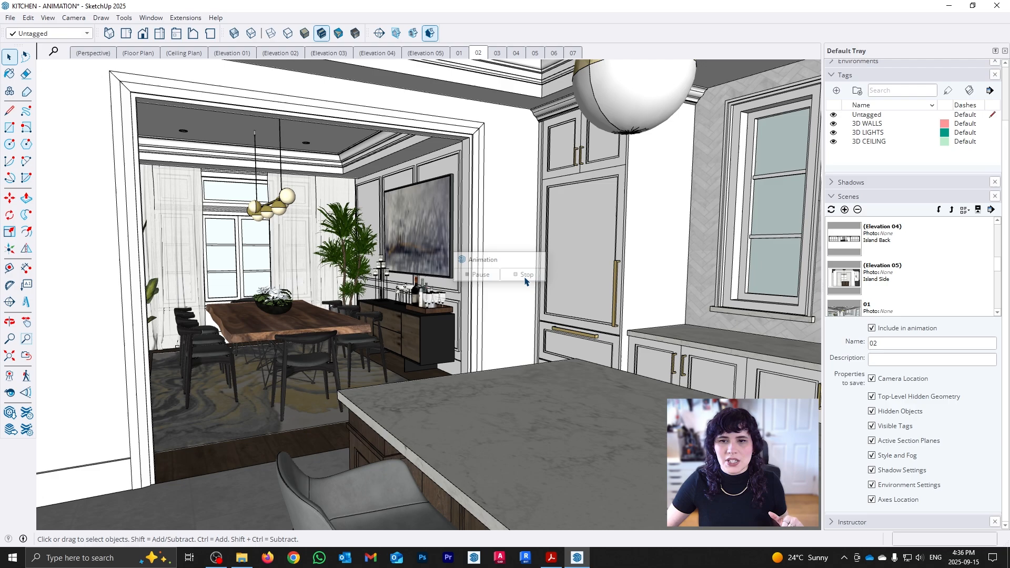
left_click(540, 261)
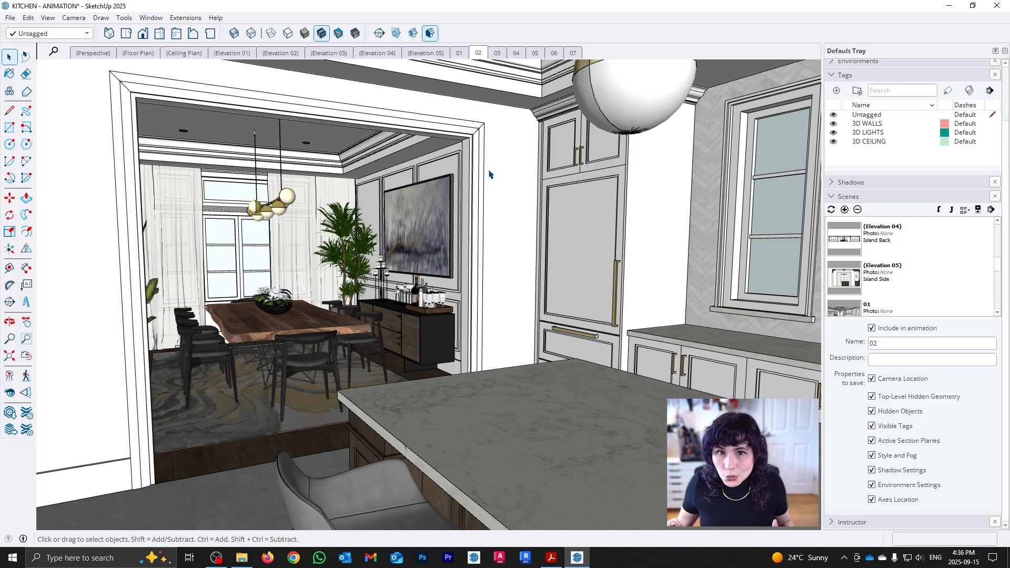
Set the scene delay to 0 seconds in the model's animation settings.
left_click(50, 19)
mouse_move(113, 220)
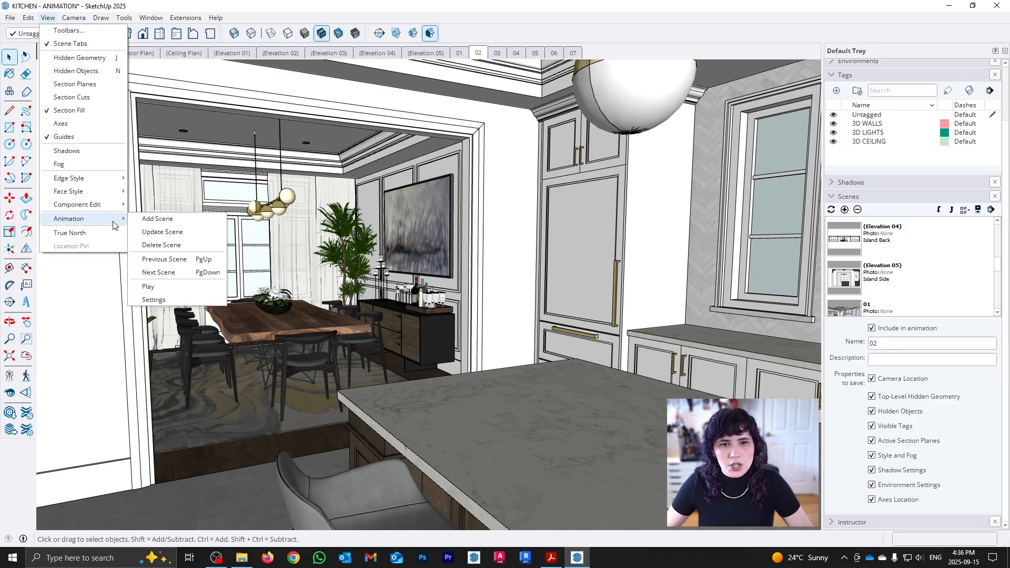
left_click(154, 300)
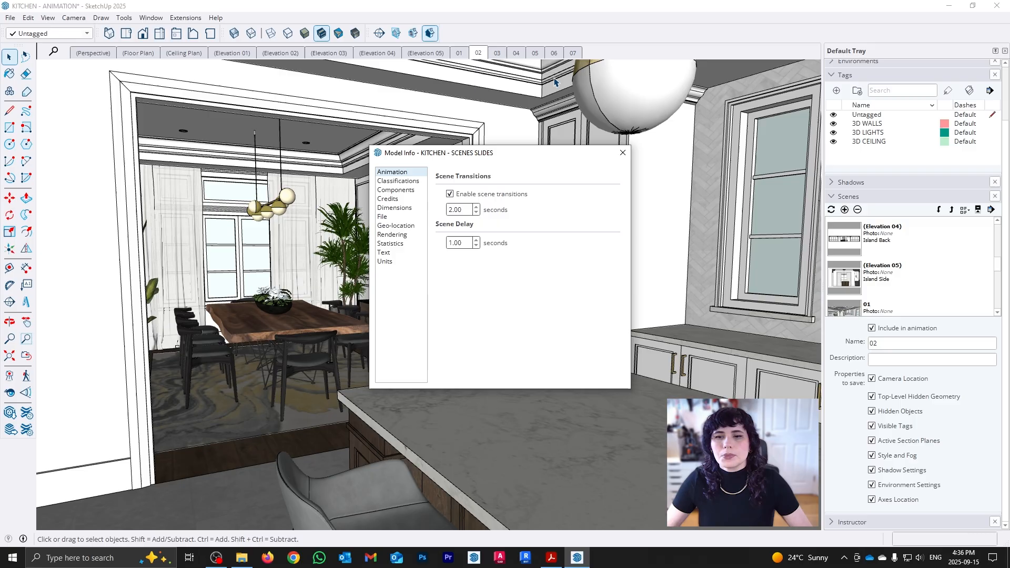
left_click_drag(508, 157, 441, 161)
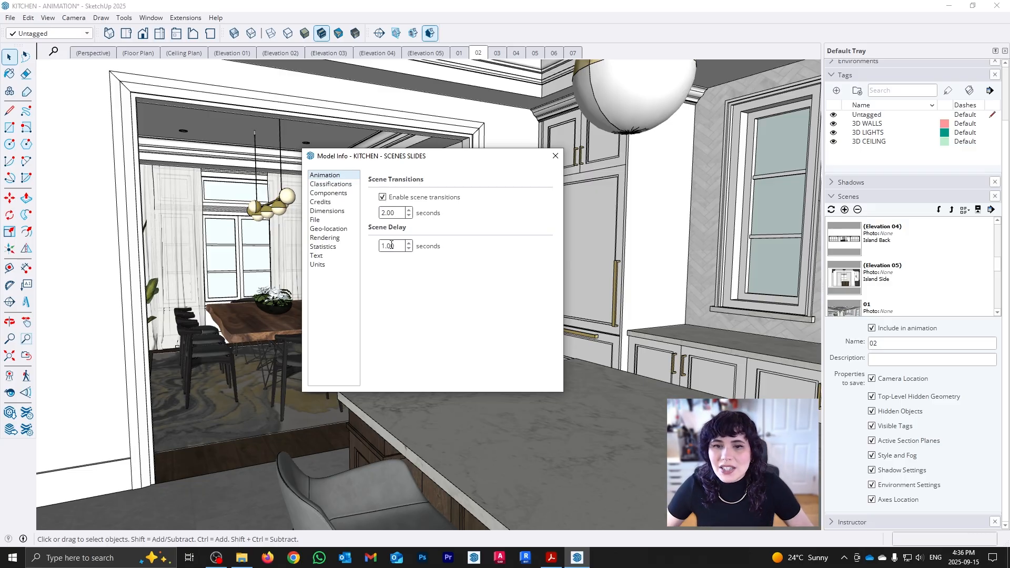
left_click_drag(399, 246, 382, 250)
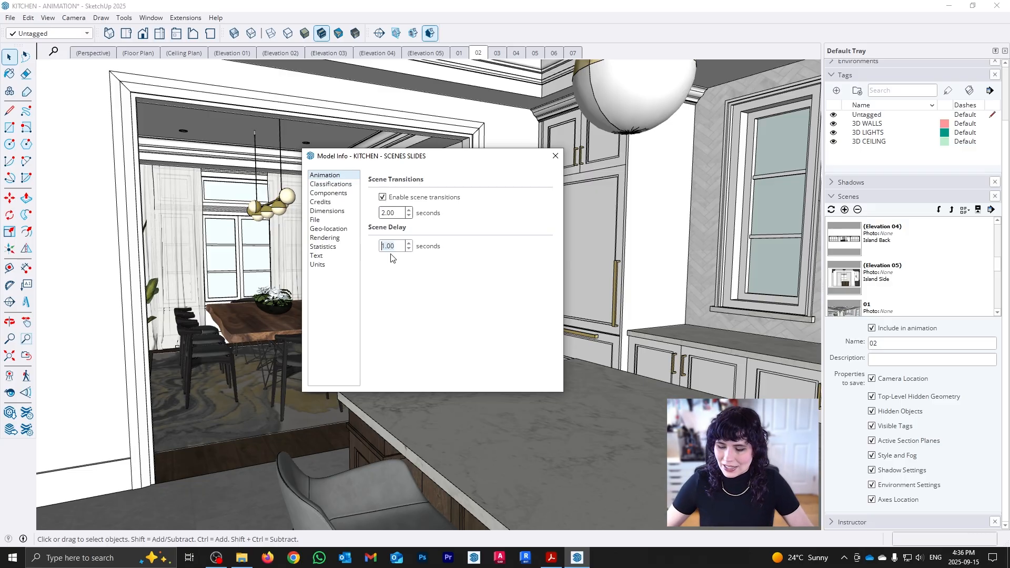
type("0")
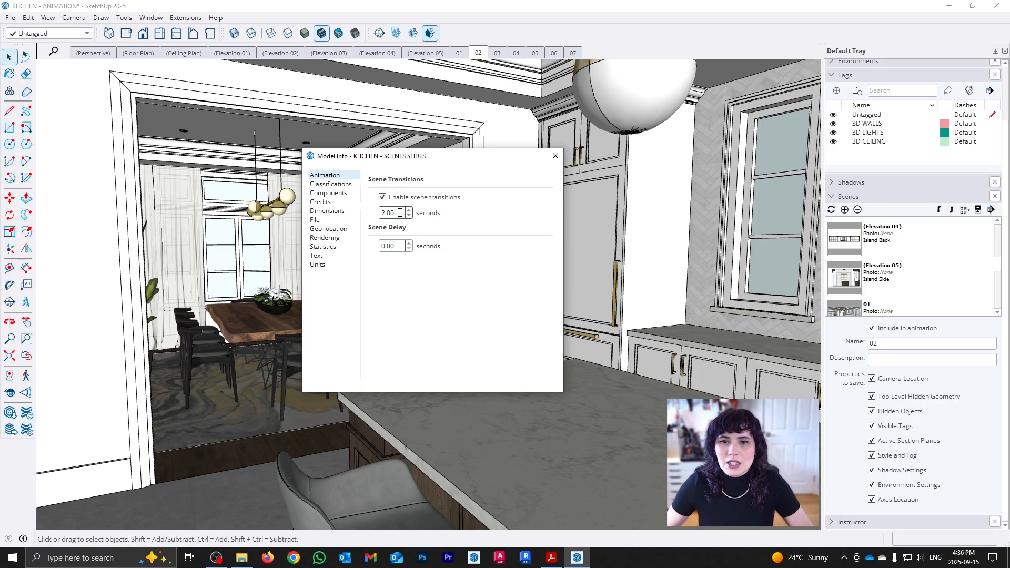
left_click(395, 214)
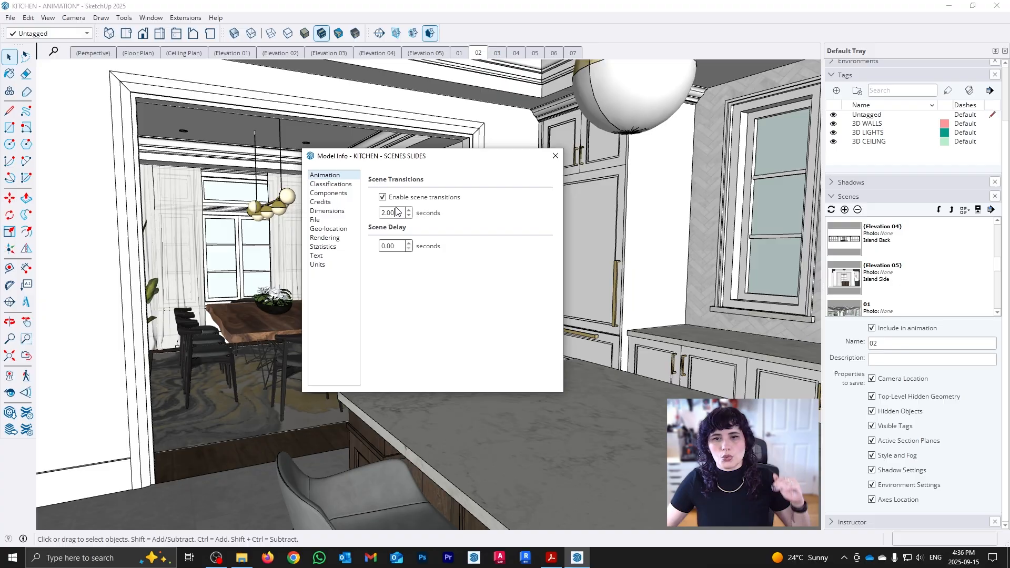
left_click(555, 156)
Play the scene animation from scene 01 to check the zero-delay timing, and stop the playback.
left_click(459, 54)
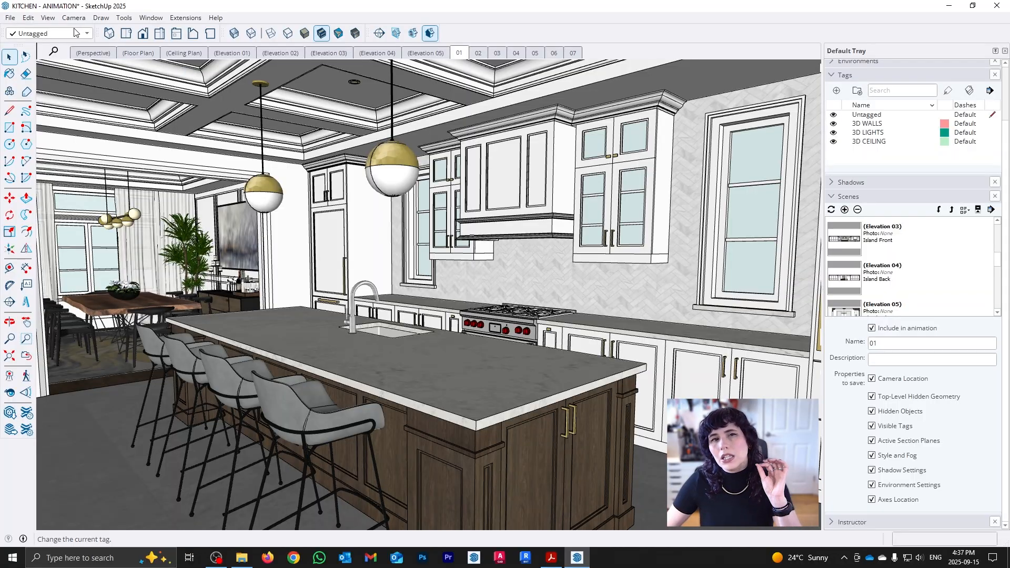
left_click(50, 18)
mouse_move(108, 218)
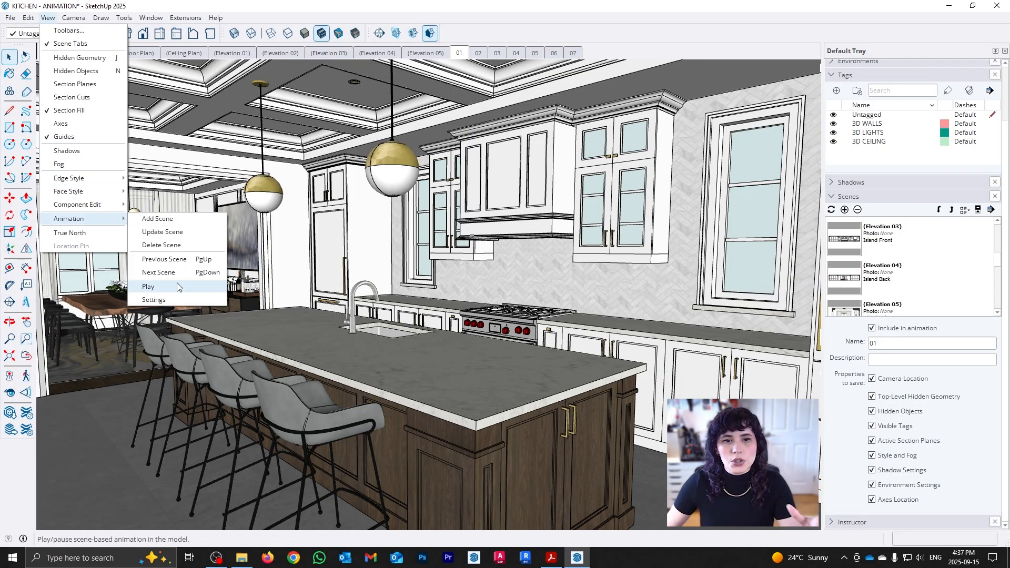
left_click(177, 289)
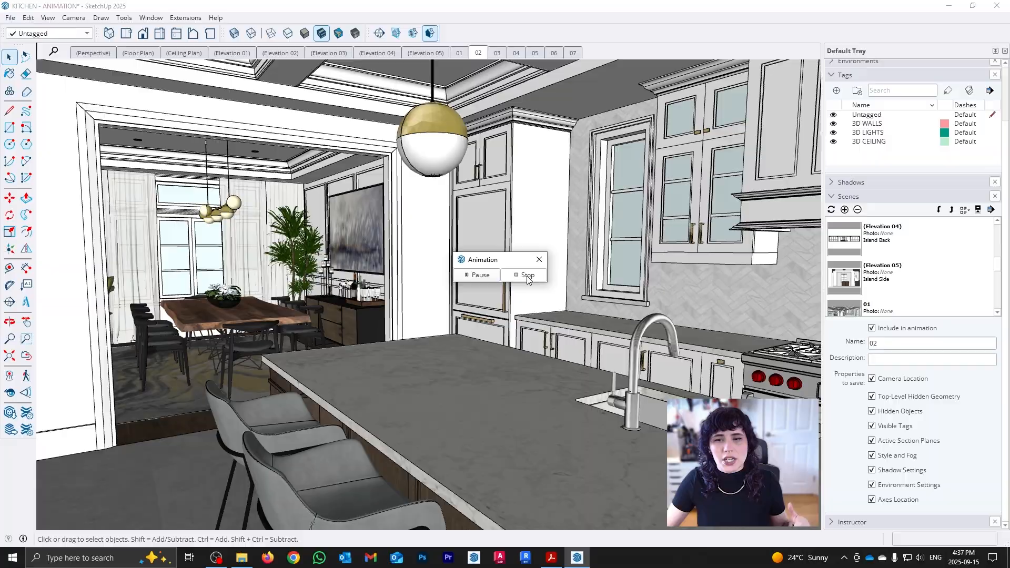
left_click(527, 275)
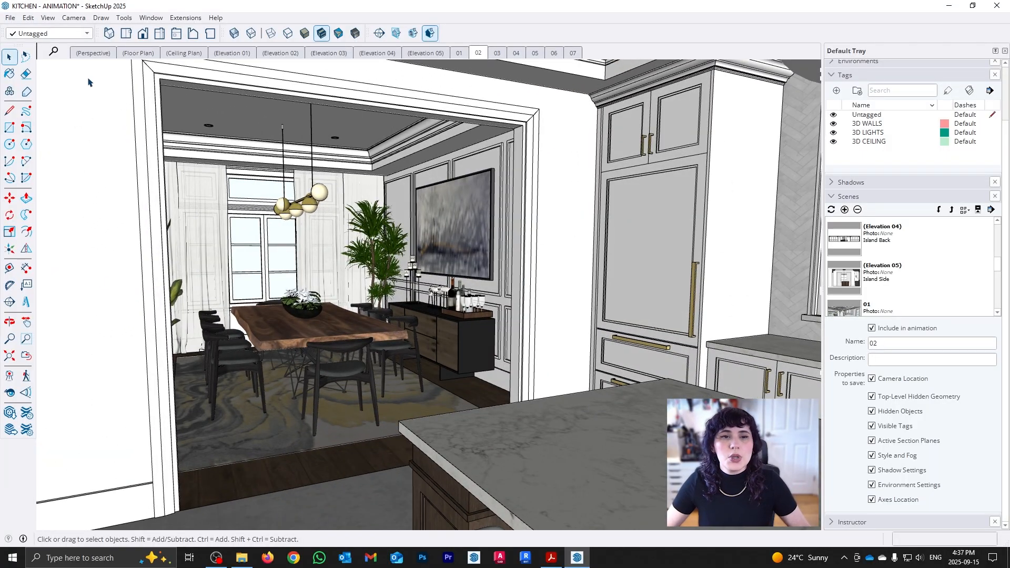
Review the scene transition time and scene delay in the animation settings.
left_click(49, 19)
mouse_move(109, 225)
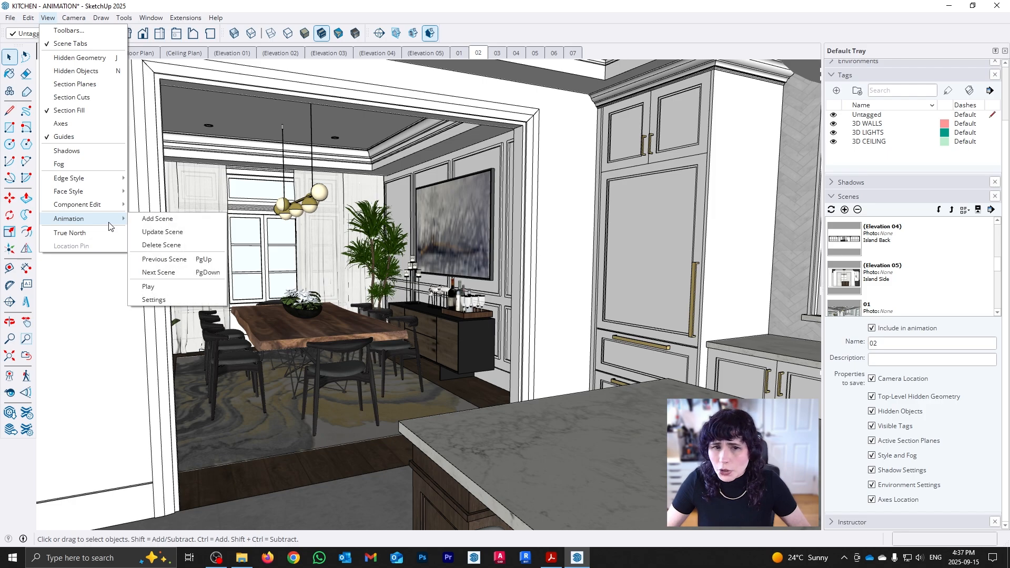
left_click(192, 296)
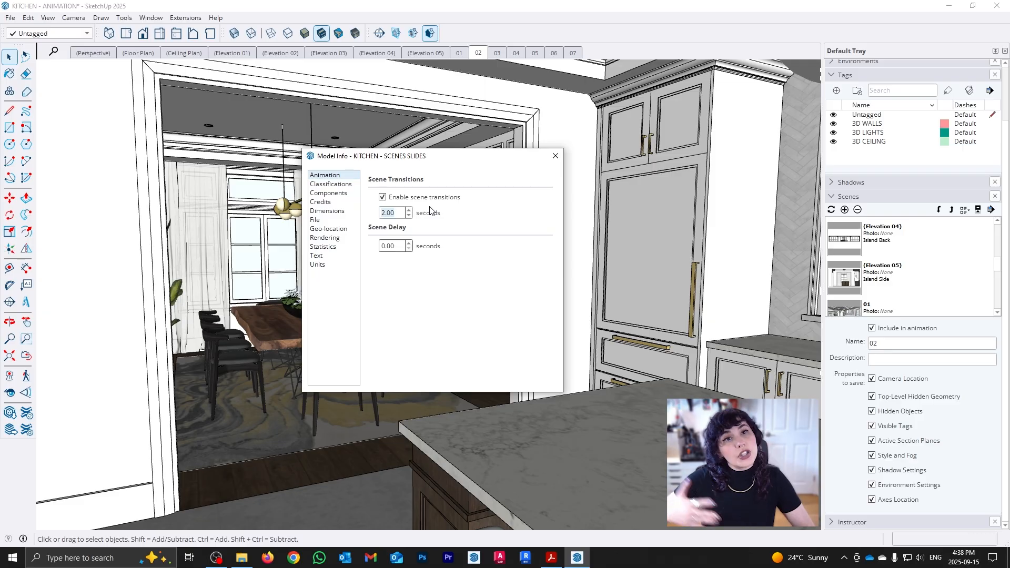
left_click(555, 156)
Play the scene animation starting from scene 02 and stop the playback in the dining room.
left_click(48, 17)
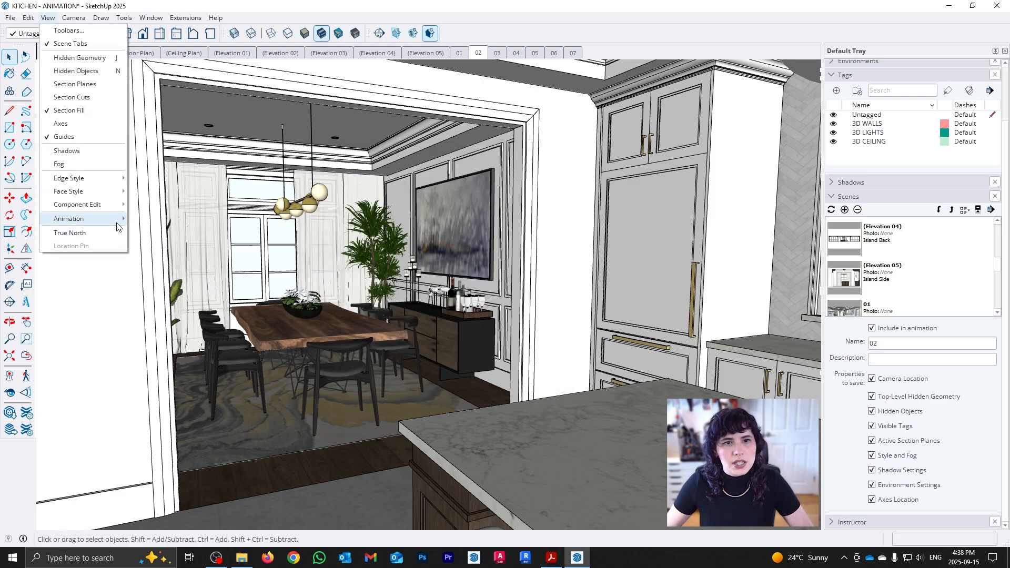
mouse_move(117, 220)
left_click(191, 287)
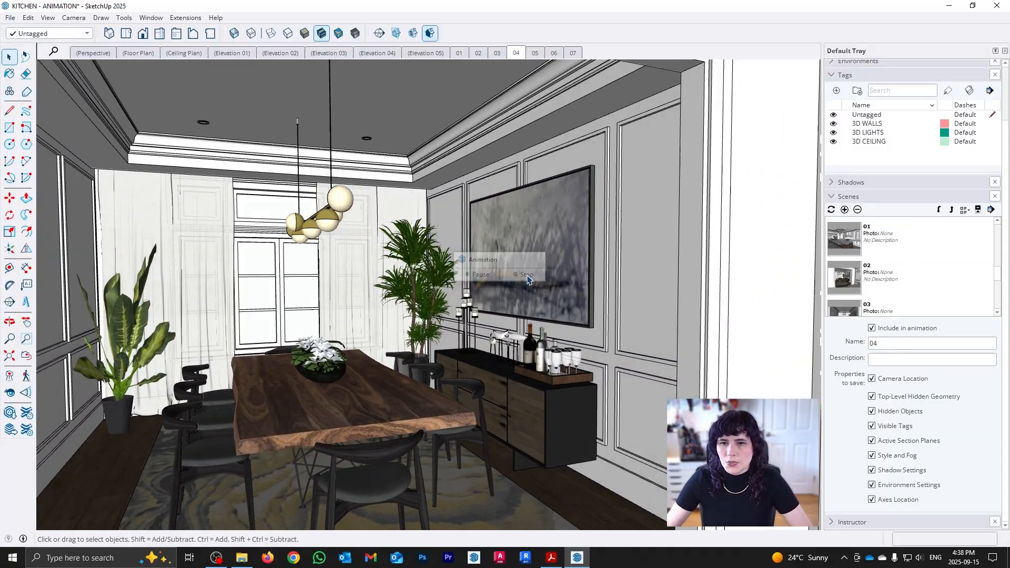
left_click(527, 275)
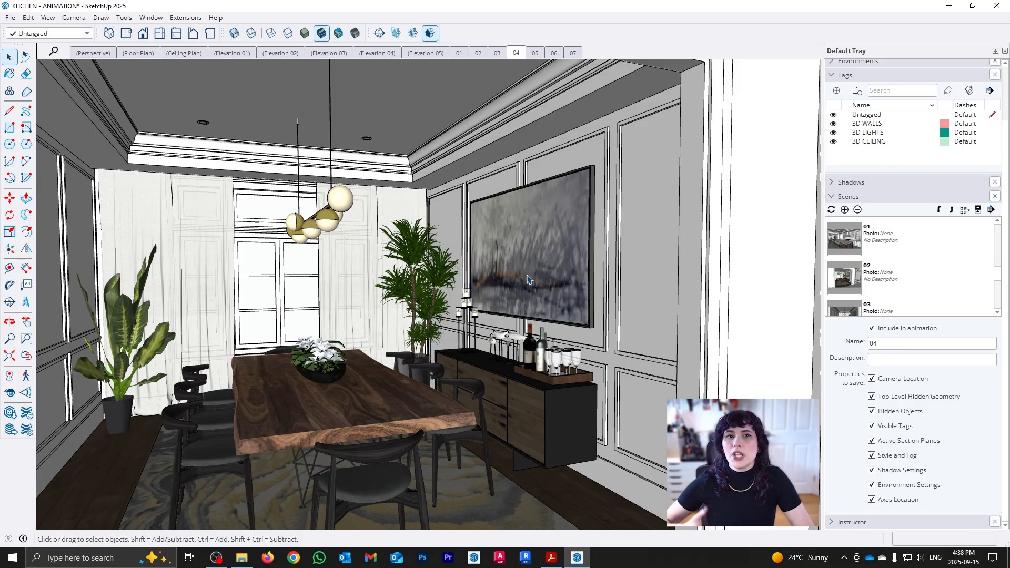
Start an animation export to the Desktop with MP4 H.264 video as the file type.
left_click(10, 17)
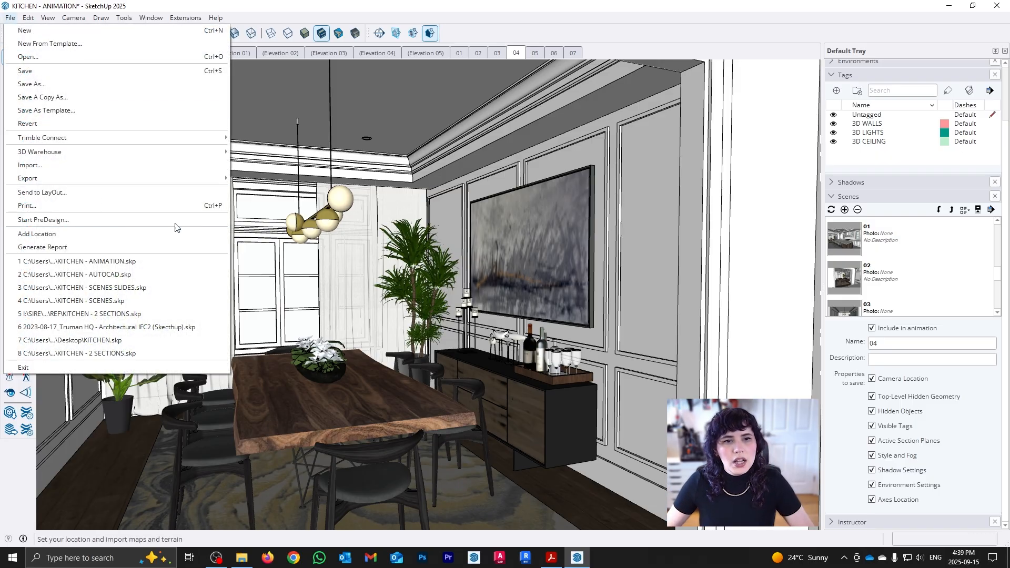
mouse_move(193, 181)
left_click(279, 221)
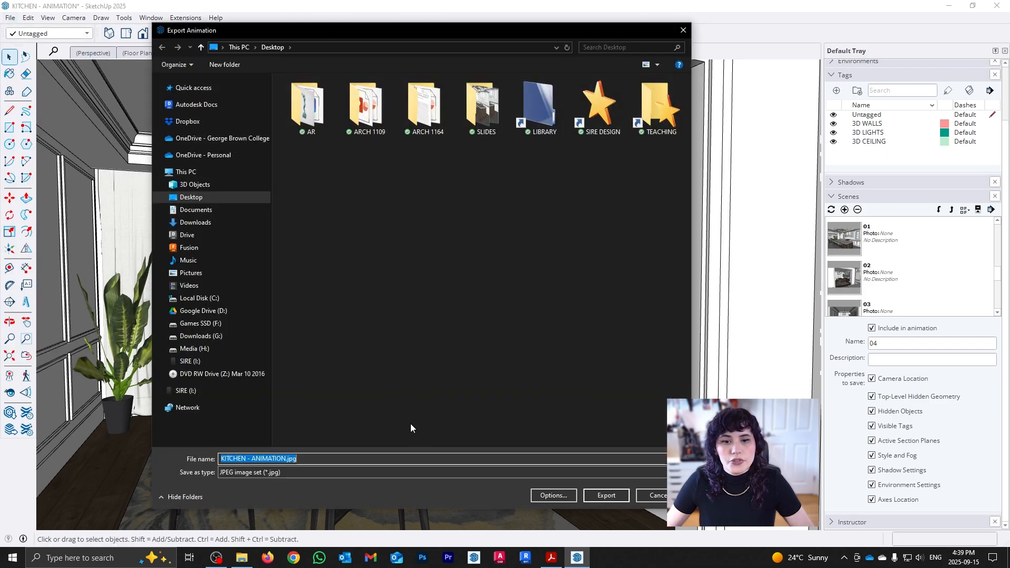
left_click(349, 473)
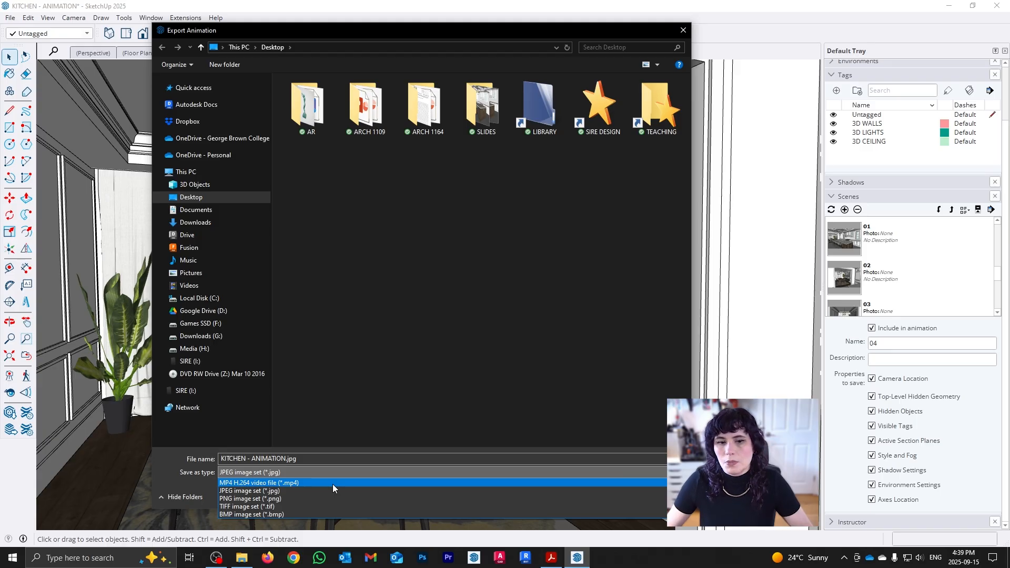
left_click(333, 482)
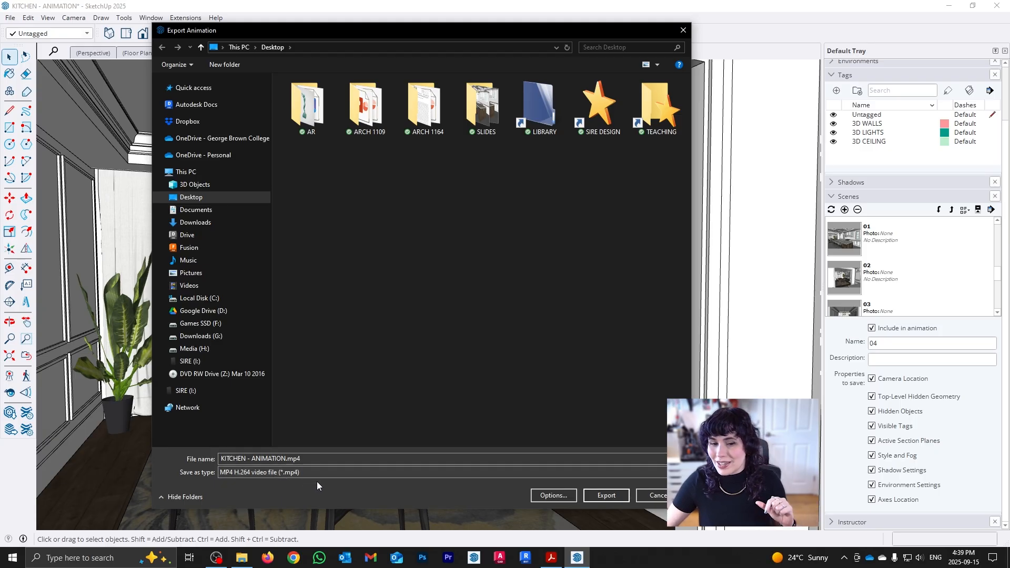
Set the export frame rate to 30 frames per second and export the video as KITCHEN - ANIMATION.mp4.
left_click(552, 495)
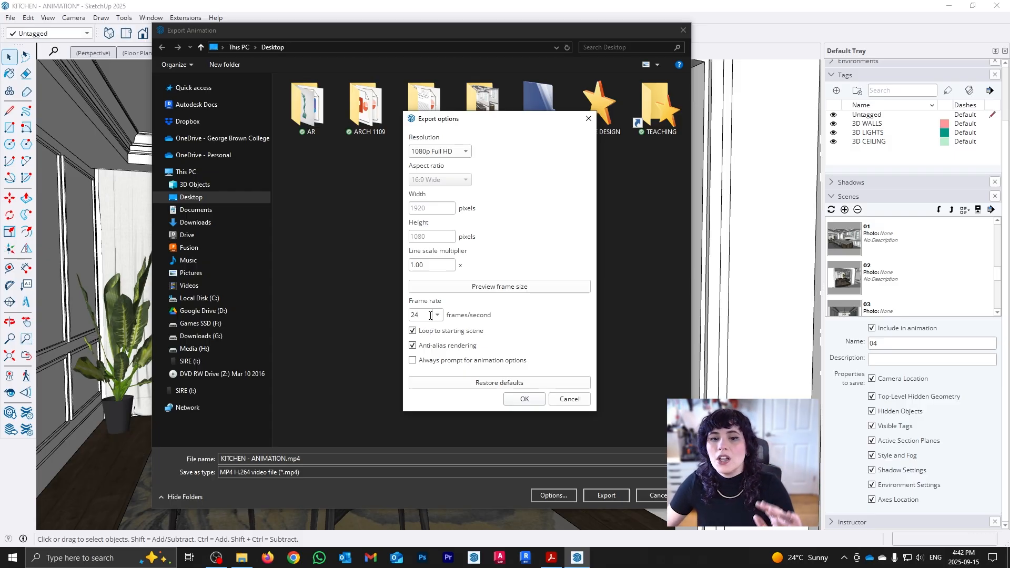
left_click_drag(432, 314, 405, 316)
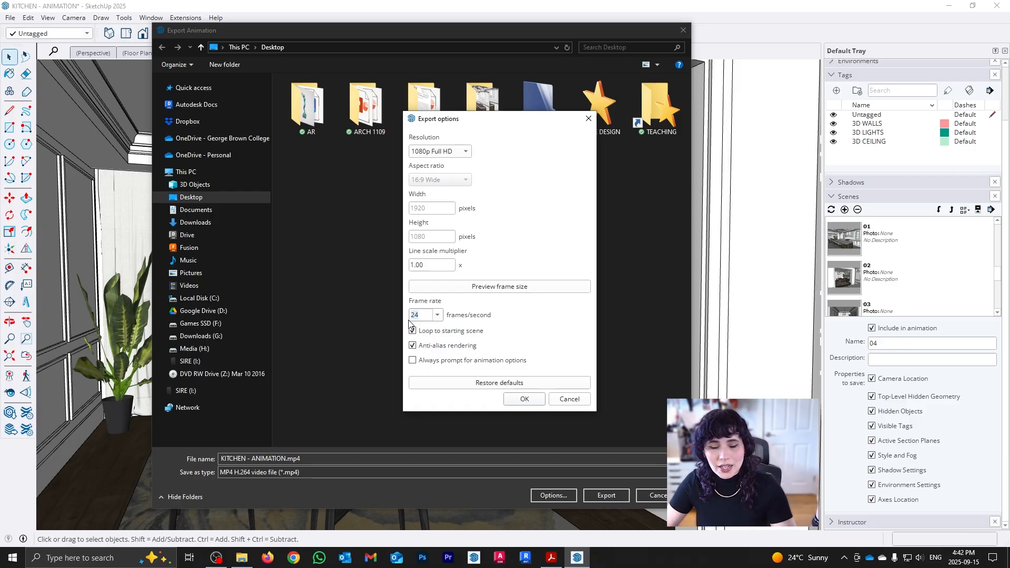
type("30")
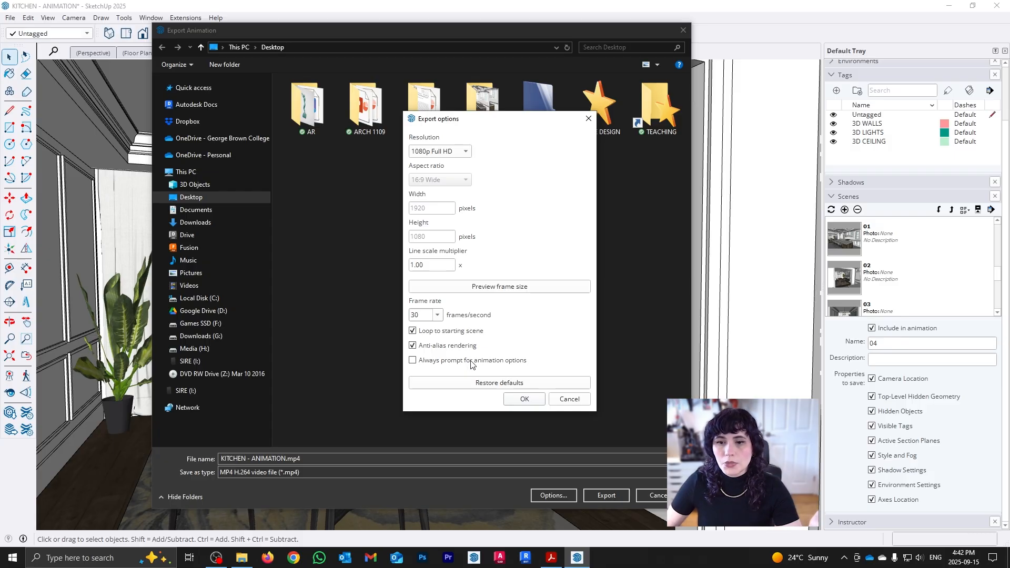
left_click(526, 400)
left_click(610, 496)
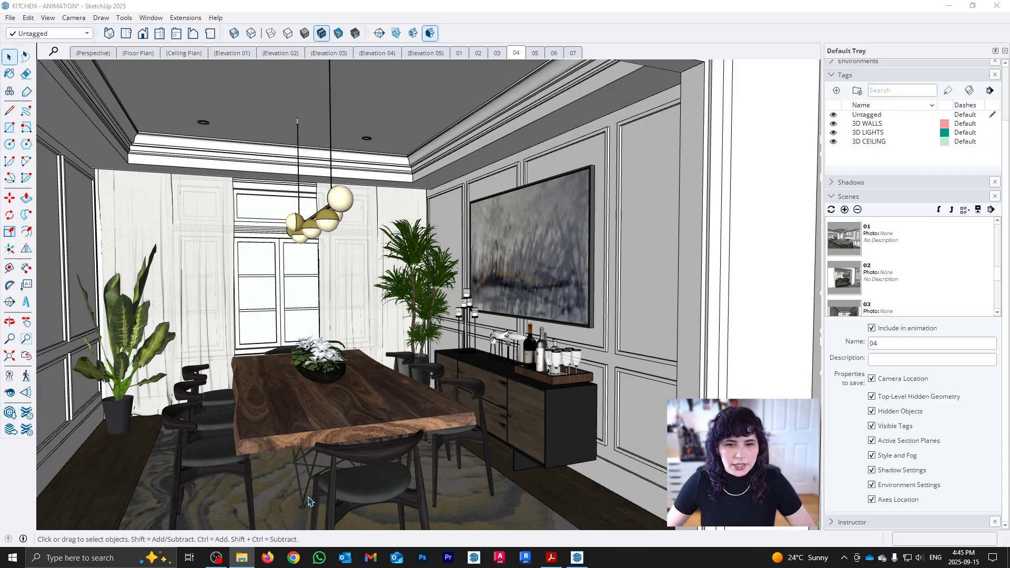
Open the exported KITCHEN - ANIMATION video in Media Player and play it from the beginning.
mouse_move(241, 562)
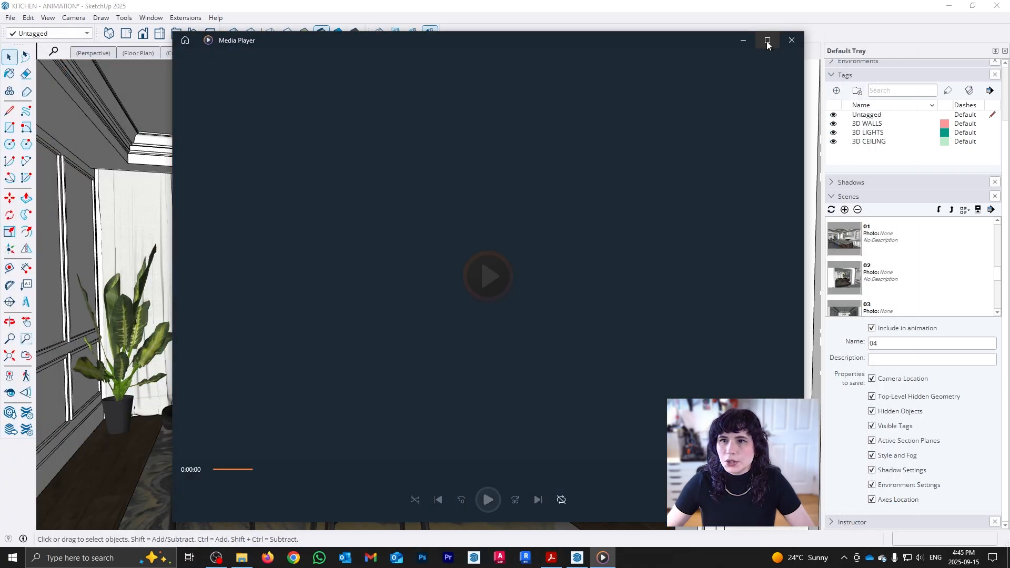
left_click(767, 40)
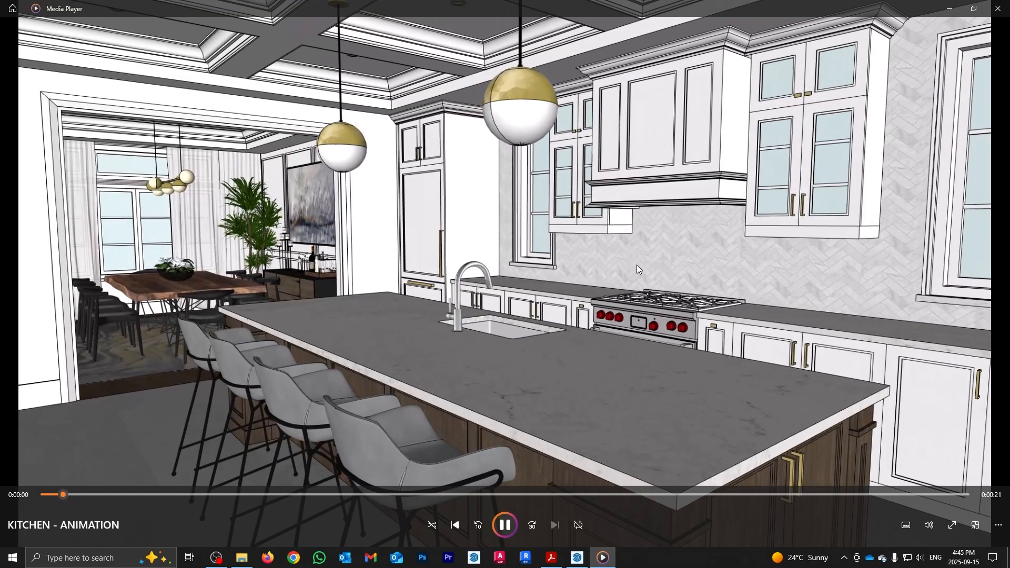
left_click(503, 525)
left_click(83, 495)
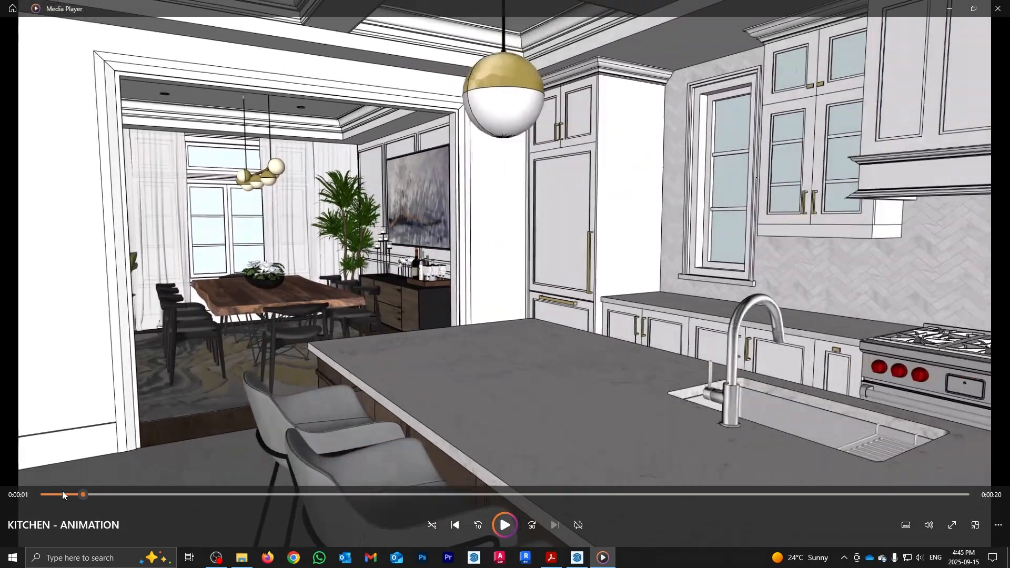
left_click(45, 495)
left_click(508, 524)
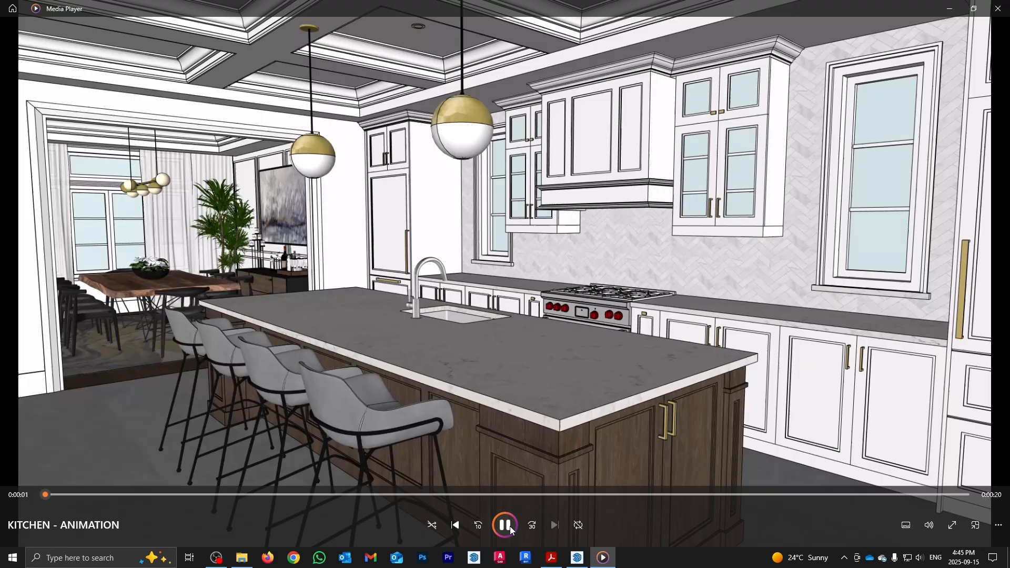